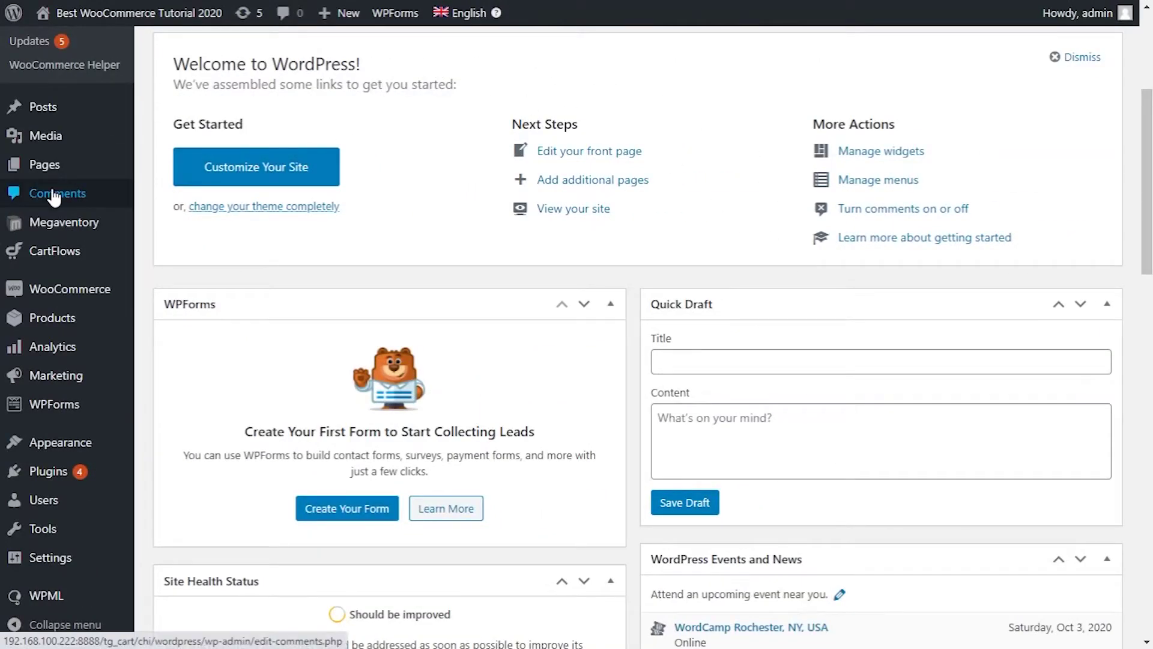
Search for the Astra theme among new themes, then install and activate it
{"action": "mouse_move", "coordinate": [70, 449]}
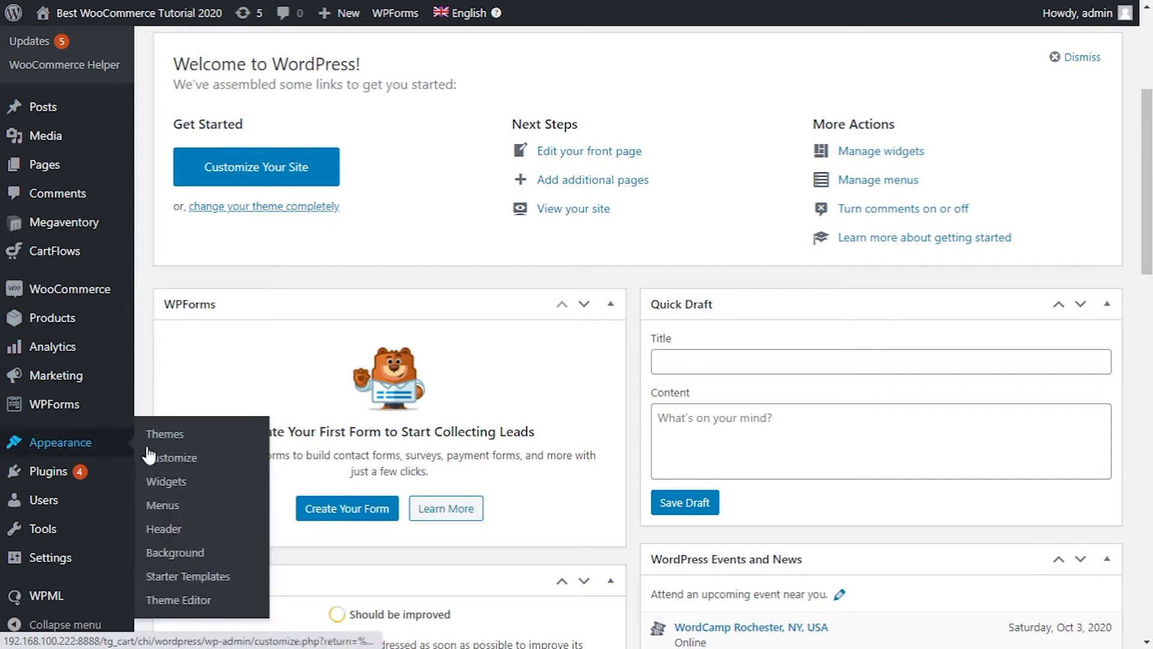
{"action": "left_click", "coordinate": [165, 435]}
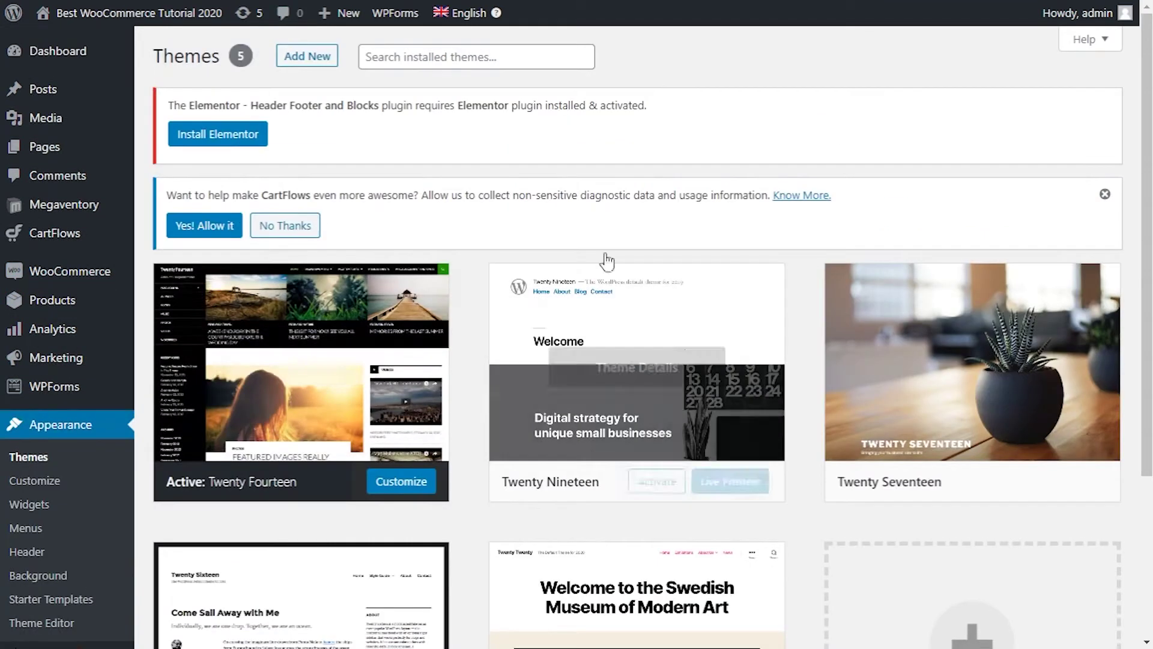
{"action": "left_click", "coordinate": [309, 56]}
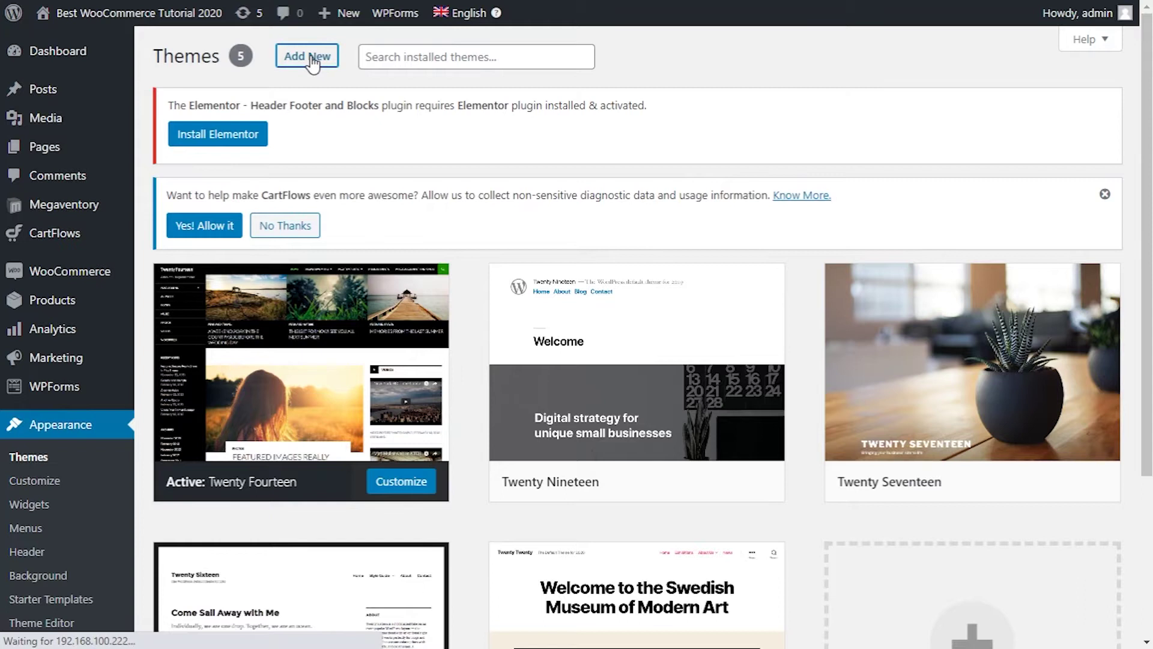
{"action": "scroll", "coordinate": [1112, 275], "scroll_direction": "down", "scroll_amount": 4}
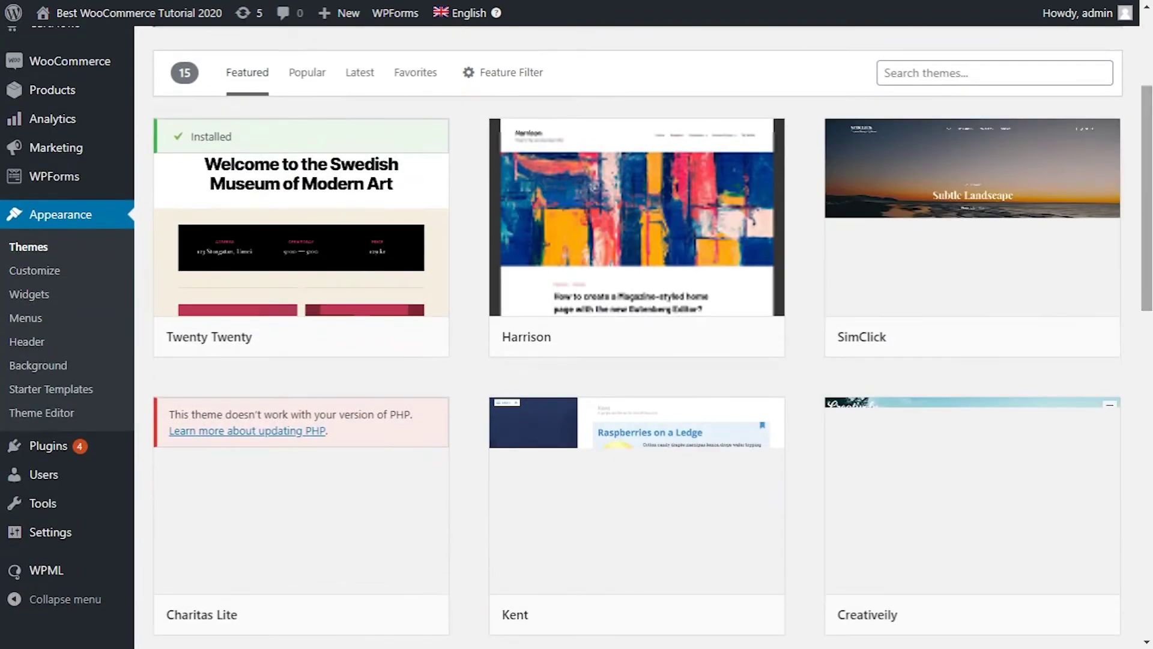
{"action": "left_click", "coordinate": [1020, 65]}
{"action": "type", "text": "Astra"}
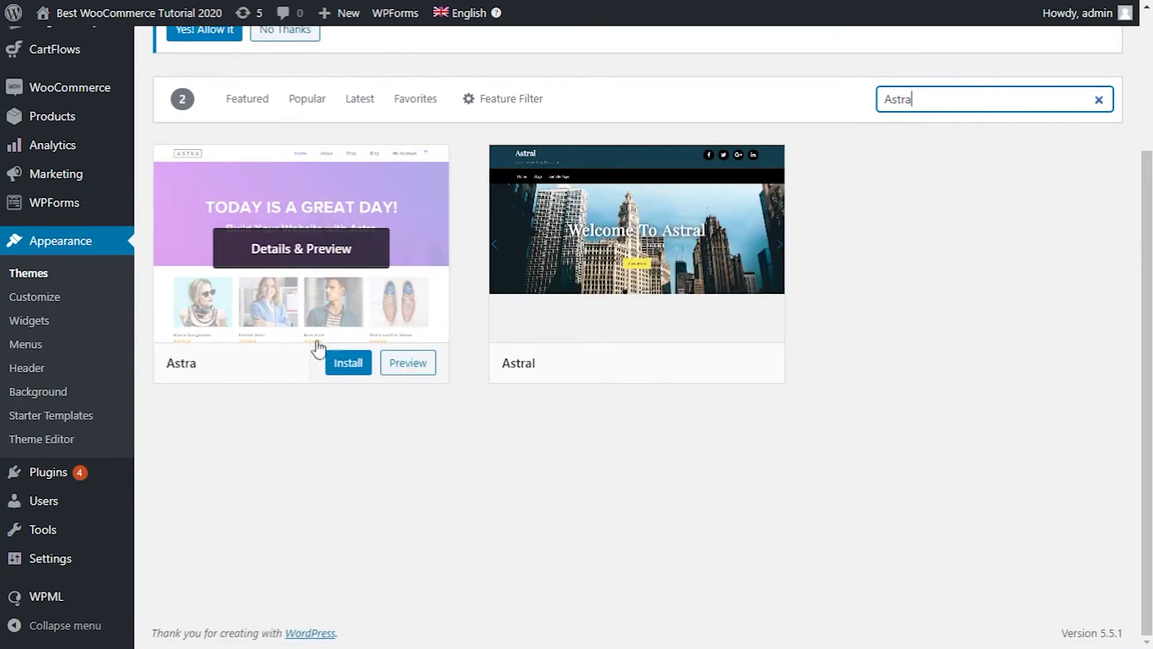
{"action": "left_click", "coordinate": [354, 365]}
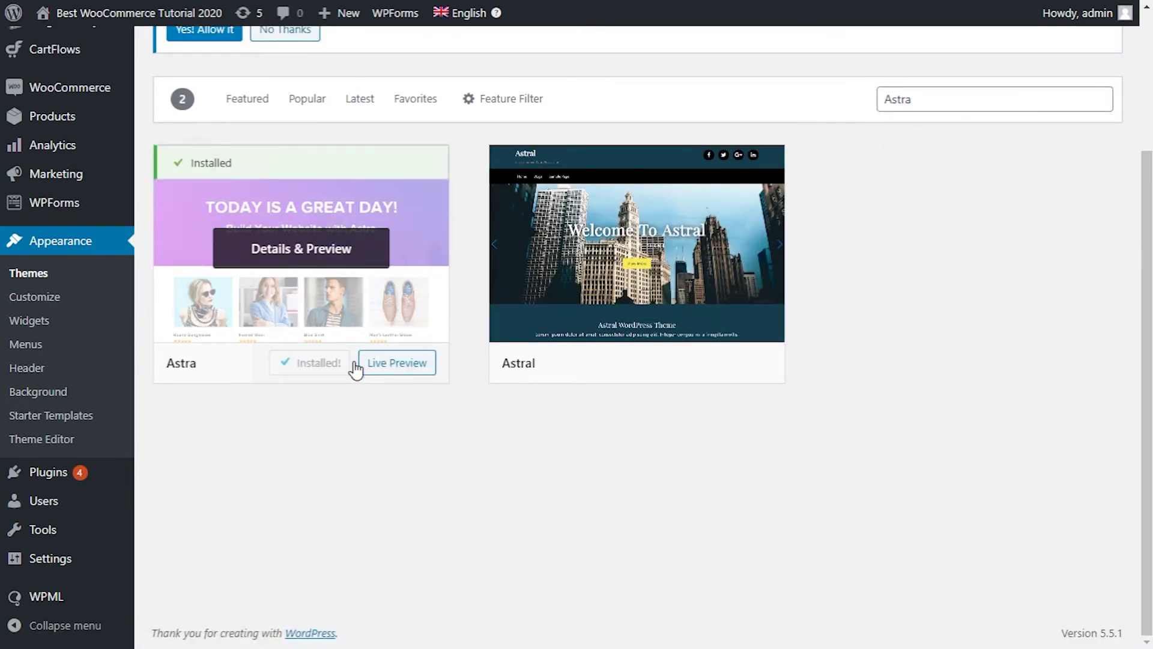
{"action": "left_click", "coordinate": [338, 371]}
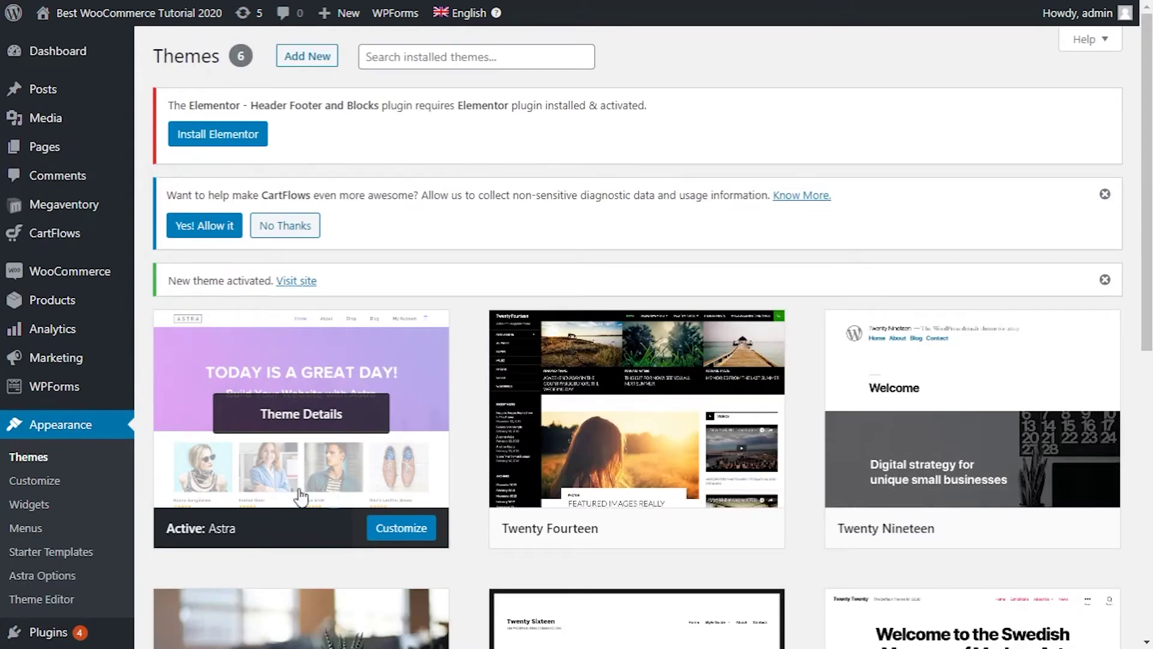
Open Astra's starter templates from the theme details and filter them to free templates
{"action": "left_click", "coordinate": [401, 458]}
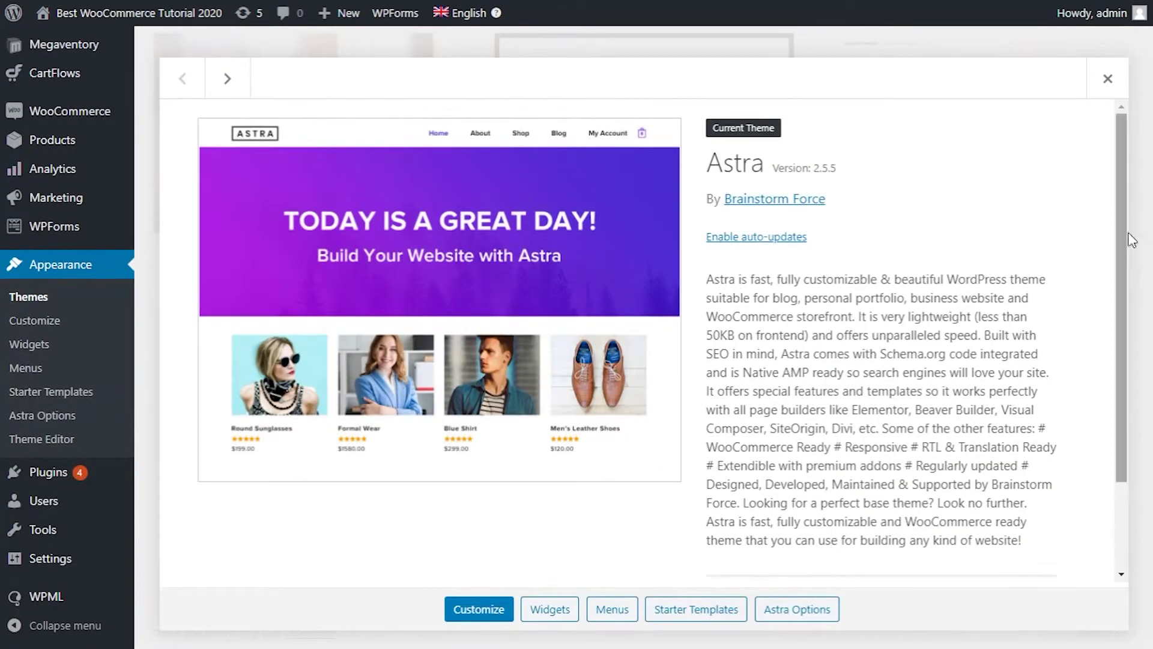
{"action": "scroll", "coordinate": [1106, 243], "scroll_direction": "down", "scroll_amount": 2}
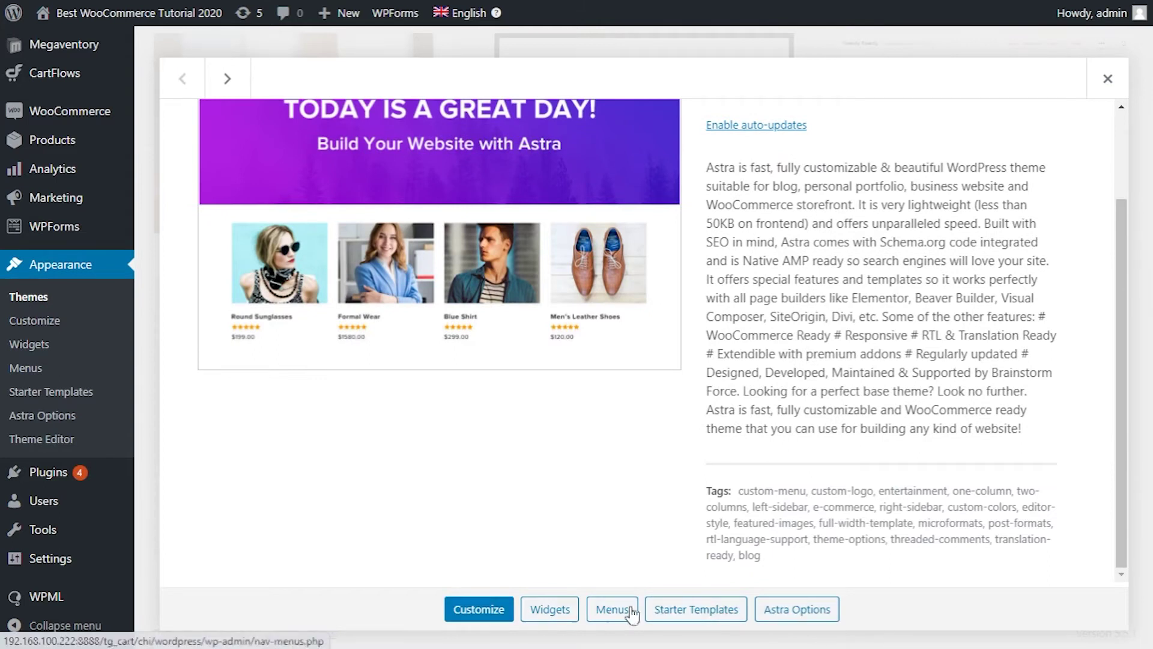
{"action": "left_click", "coordinate": [728, 610]}
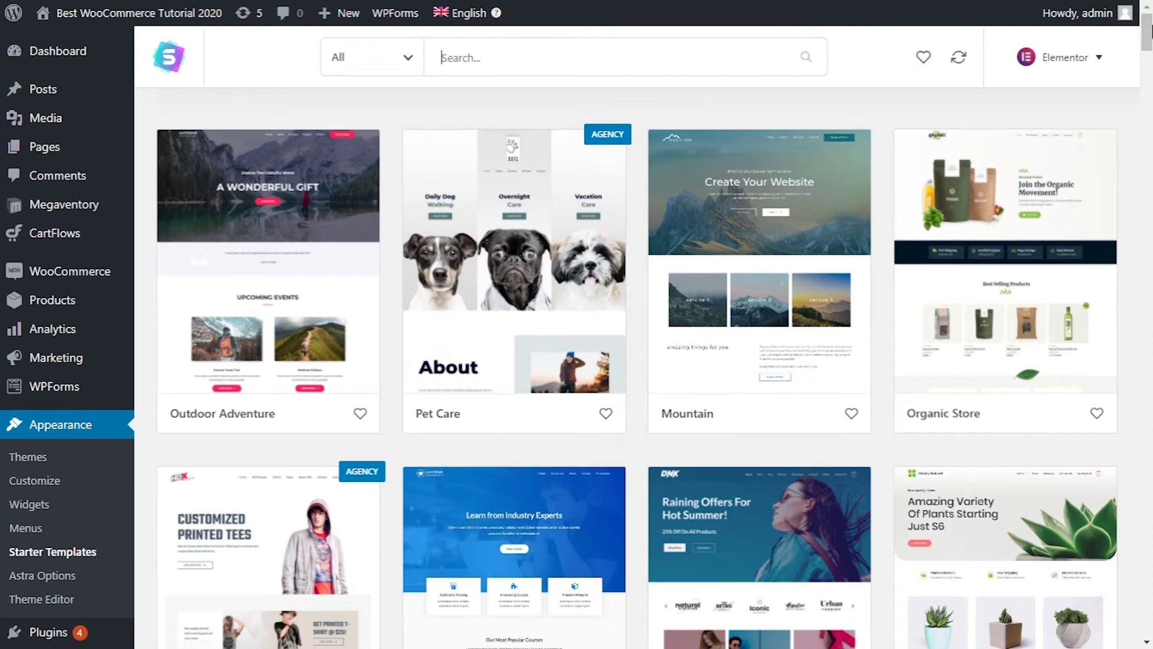
{"action": "left_click", "coordinate": [399, 67]}
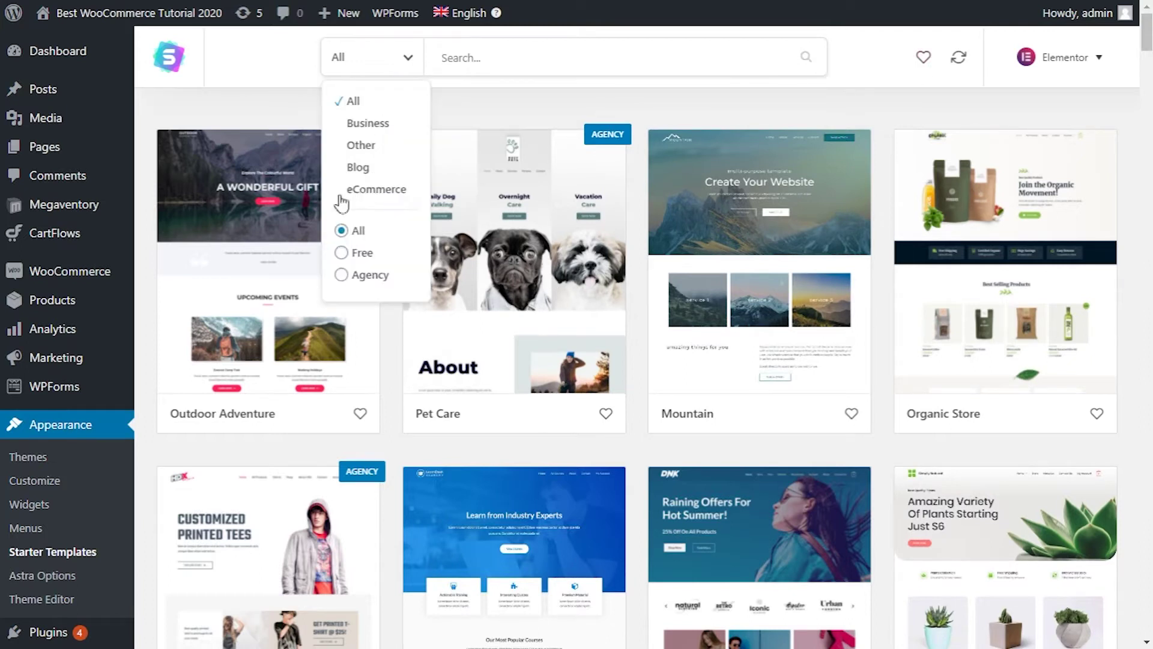
{"action": "left_click", "coordinate": [342, 255]}
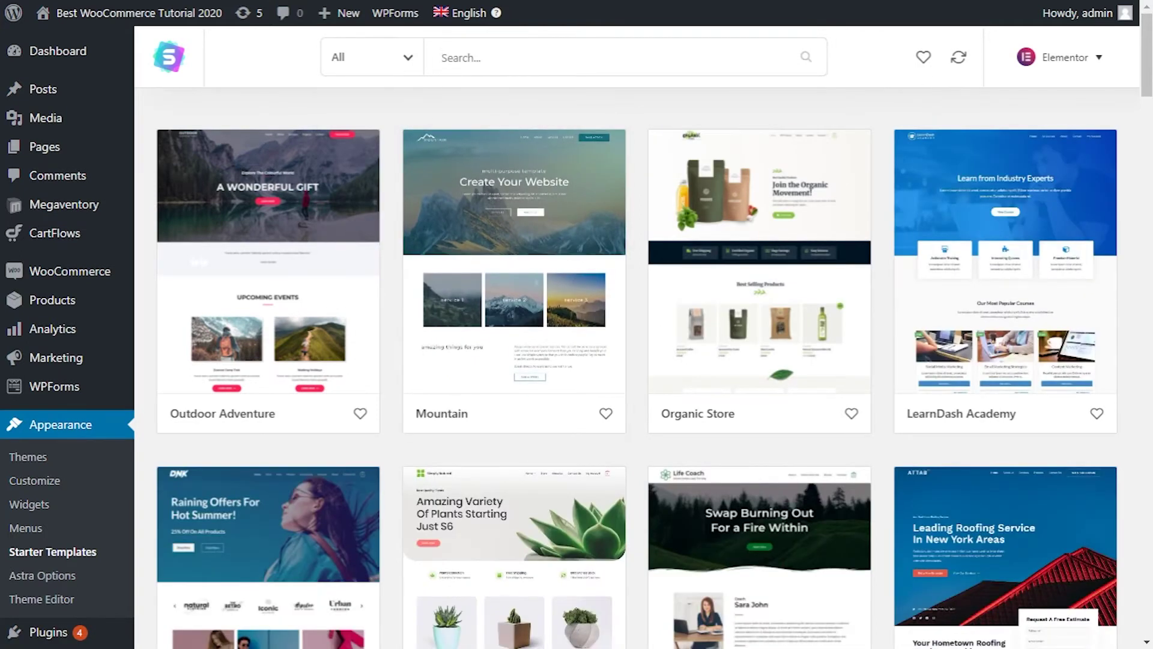
Import the complete Brandstore site with the option to delete the previously imported site enabled
{"action": "scroll", "coordinate": [259, 222], "scroll_direction": "down", "scroll_amount": 6}
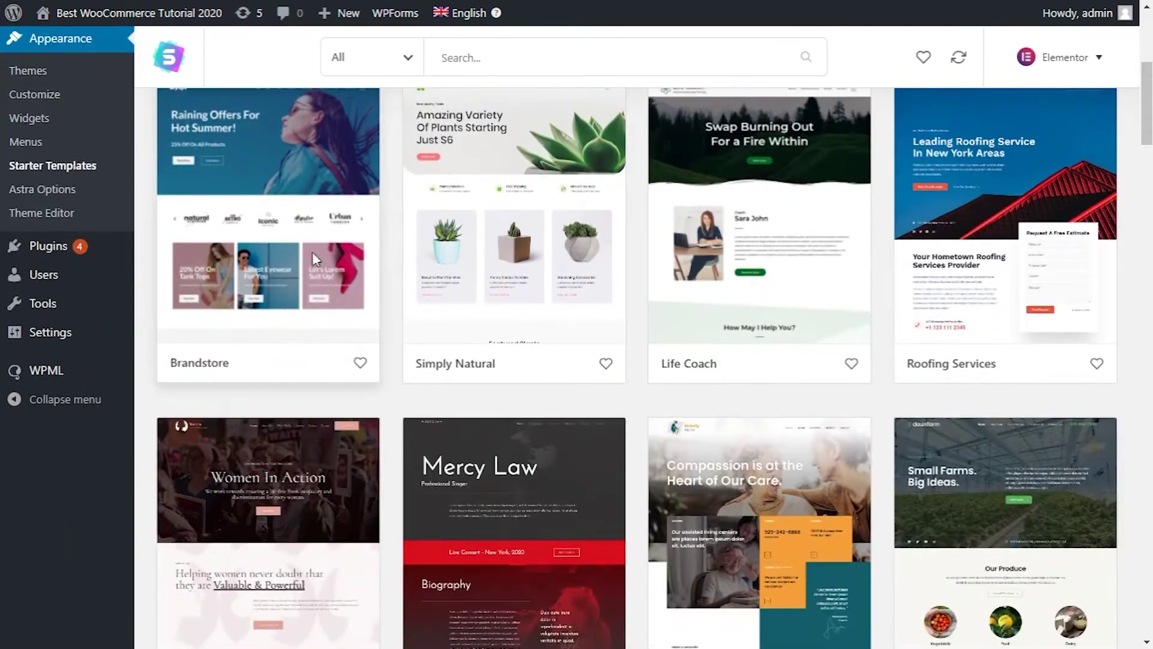
{"action": "left_click", "coordinate": [253, 250]}
{"action": "left_click", "coordinate": [864, 622]}
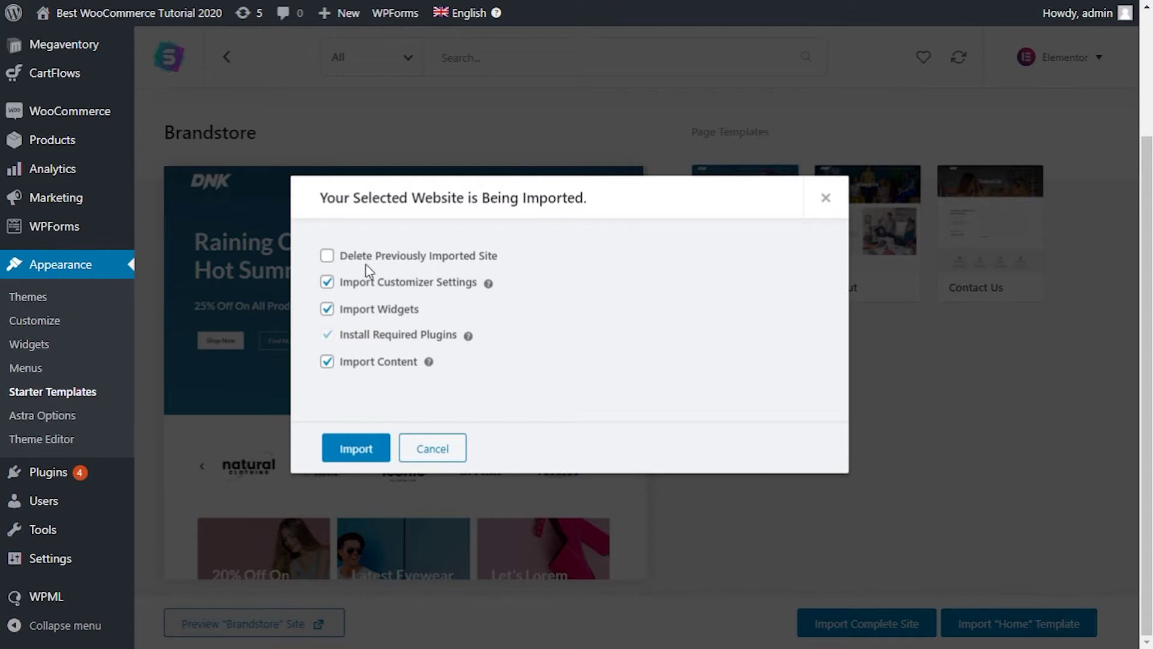
{"action": "left_click", "coordinate": [327, 255]}
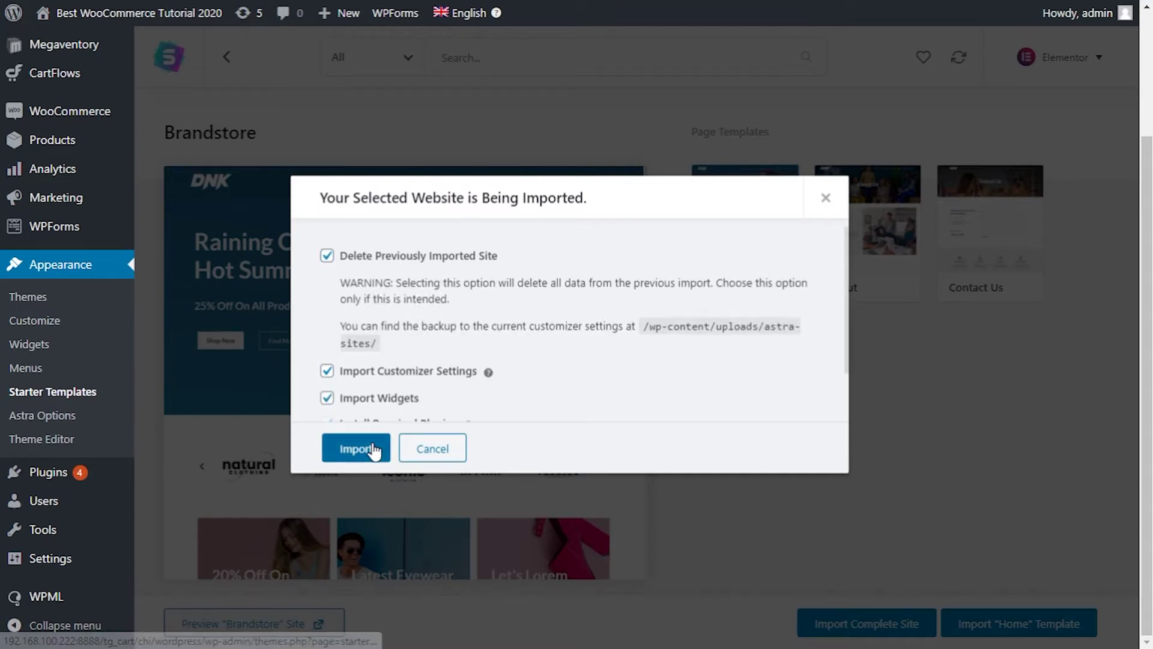
{"action": "left_click", "coordinate": [373, 450]}
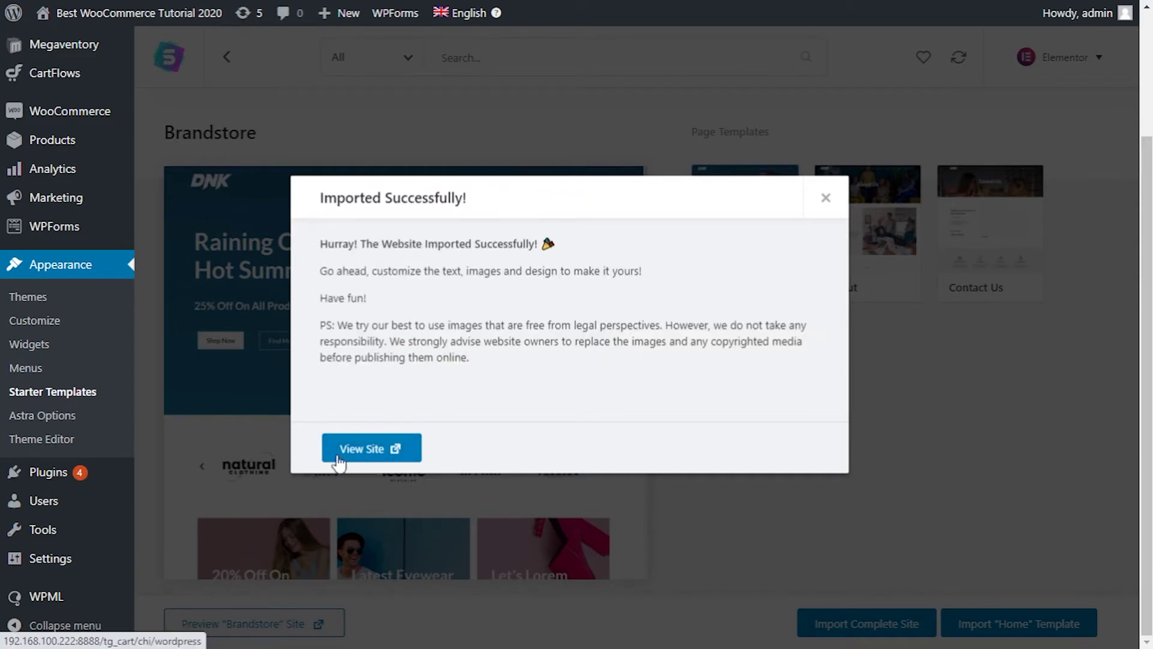
View the imported site and examine its homepage from the header down
{"action": "left_click", "coordinate": [399, 447]}
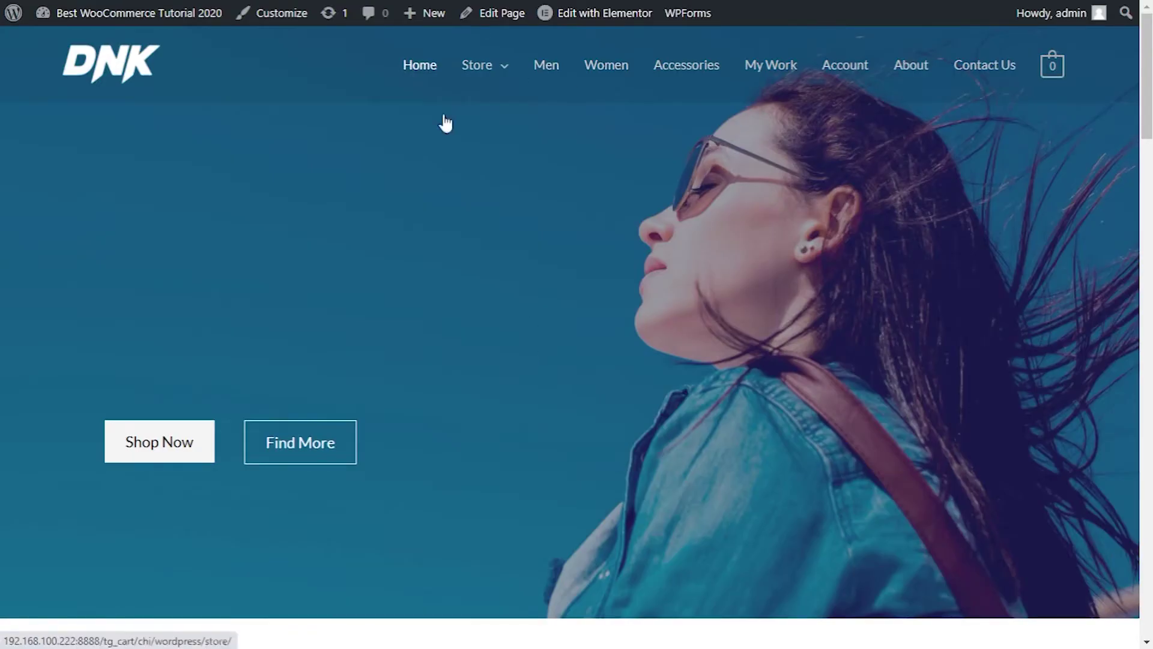
{"action": "scroll", "coordinate": [1148, 257], "scroll_direction": "down", "scroll_amount": 10}
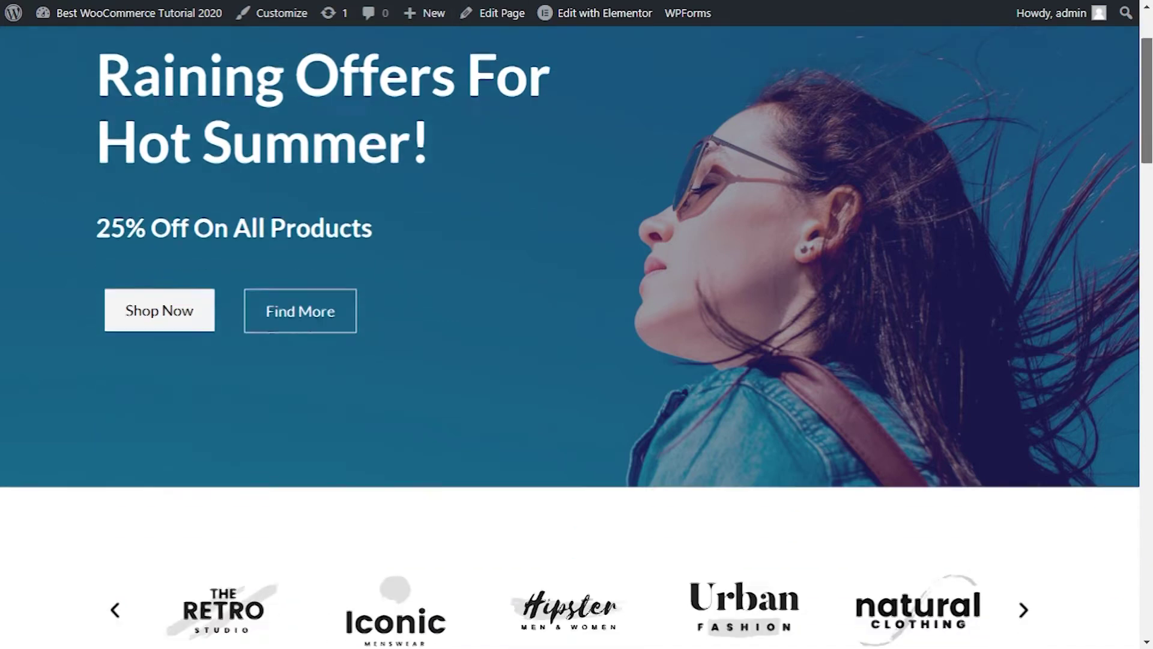
{"action": "scroll", "coordinate": [577, 337], "scroll_direction": "down", "scroll_amount": 12}
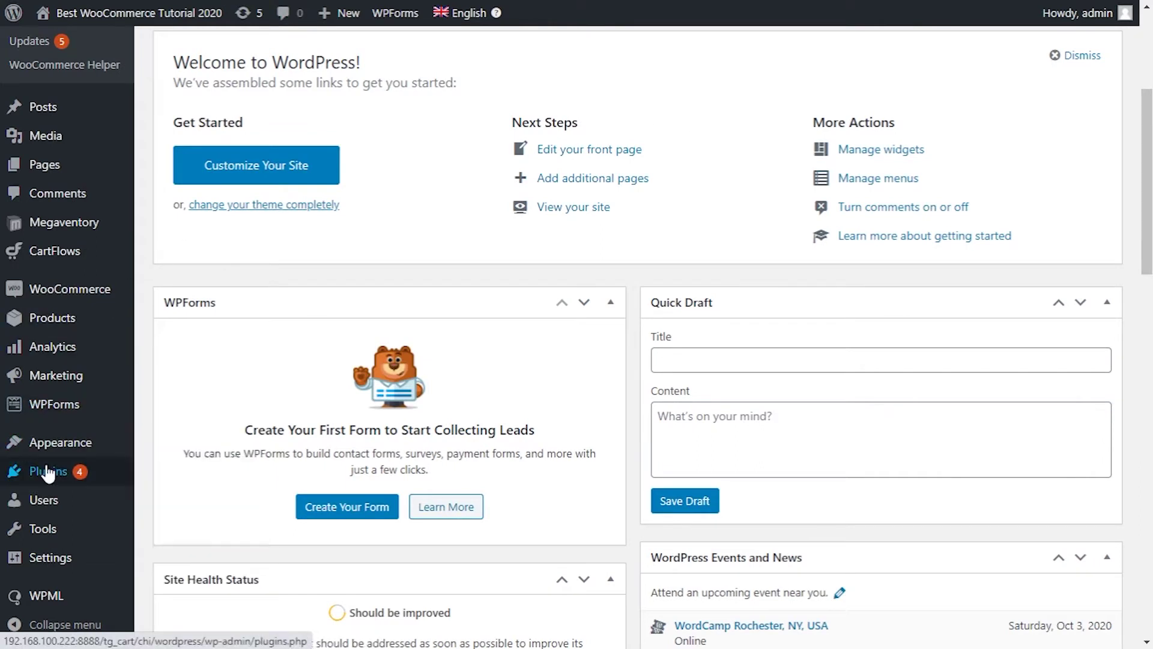
Search the new plugins for Elementor, then install and activate Elementor Website Builder
{"action": "mouse_move", "coordinate": [45, 471]}
{"action": "left_click", "coordinate": [172, 506]}
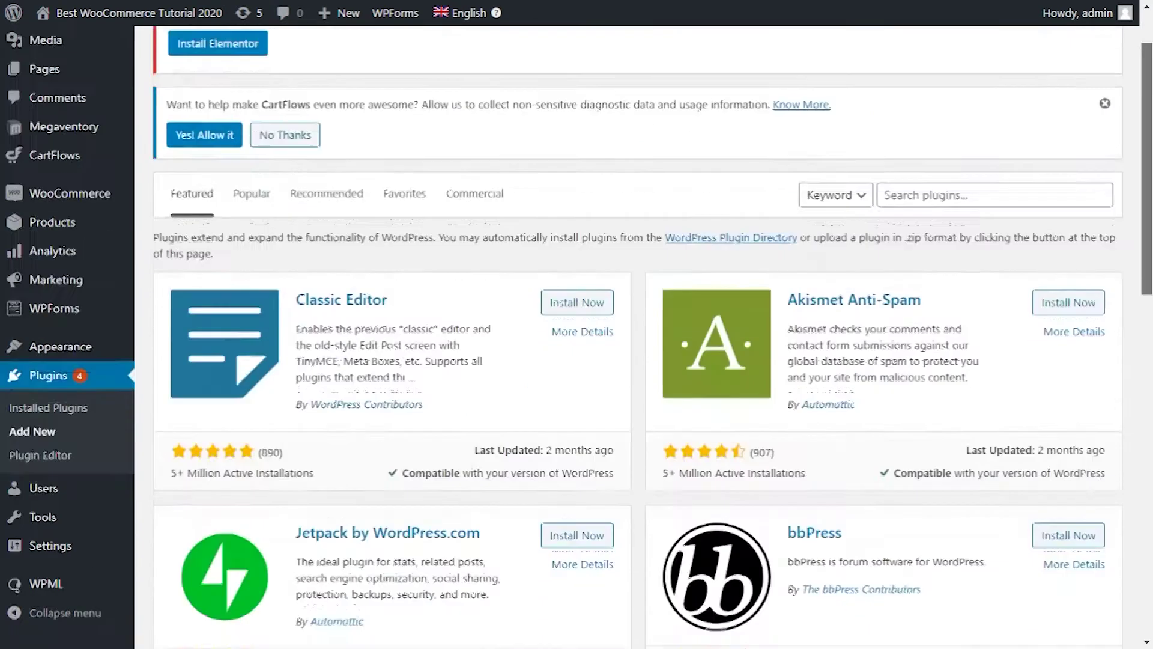
{"action": "scroll", "coordinate": [661, 300], "scroll_direction": "down", "scroll_amount": 1}
{"action": "left_click", "coordinate": [994, 134]}
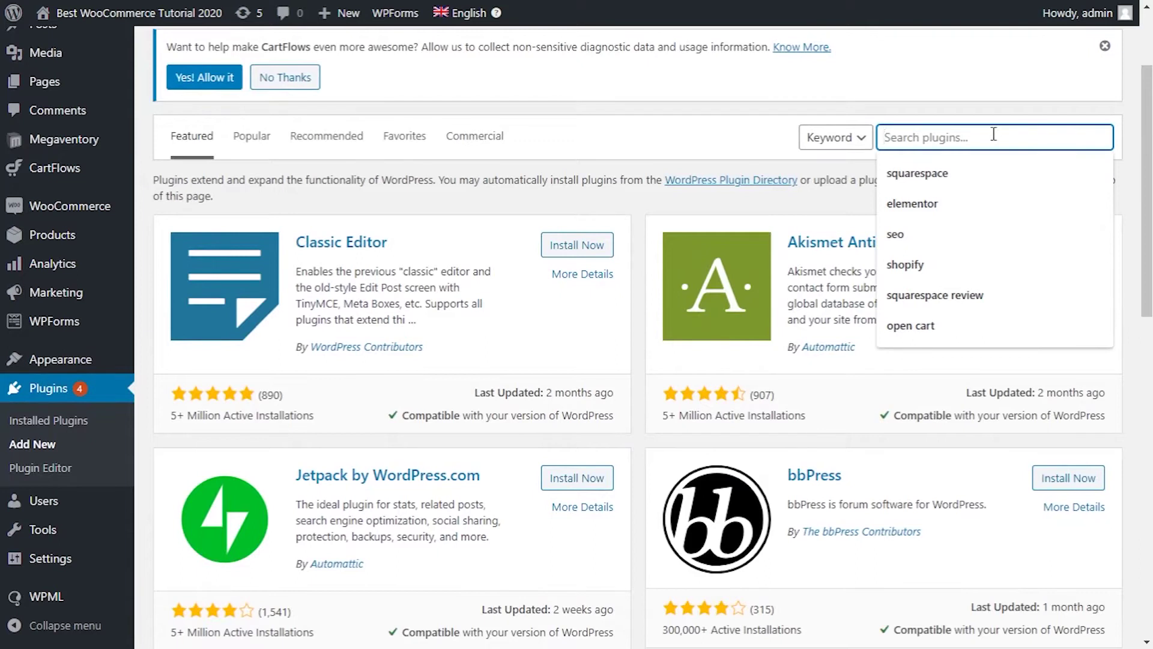
{"action": "type", "text": "Element"}
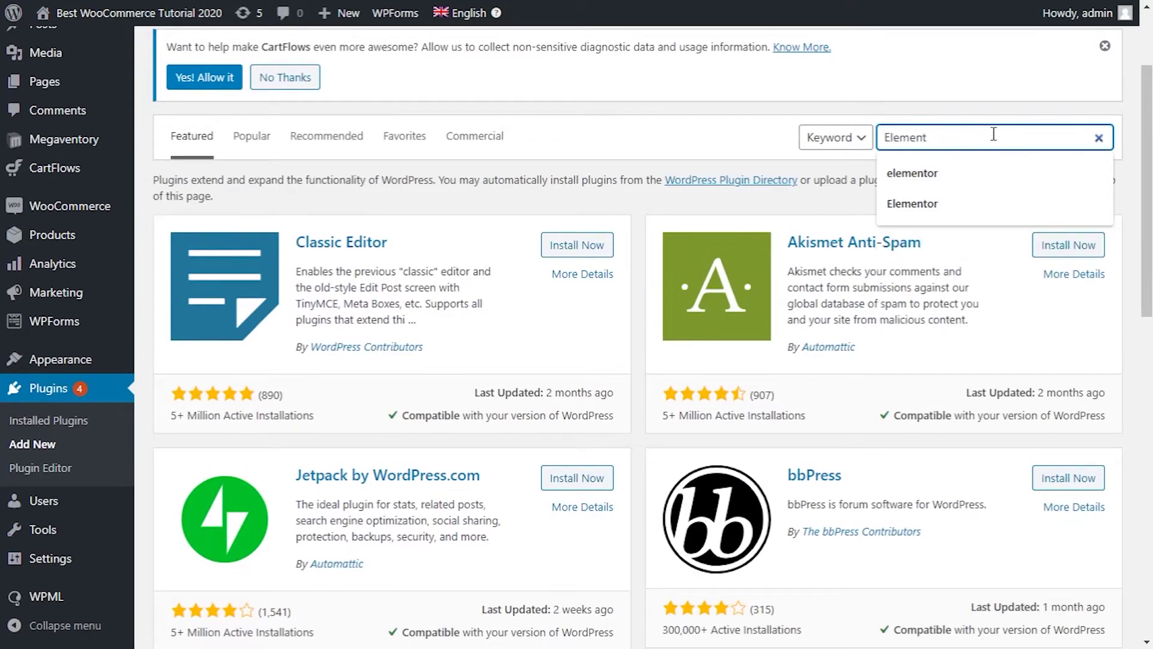
{"action": "type", "text": "or"}
{"action": "key", "text": "Return"}
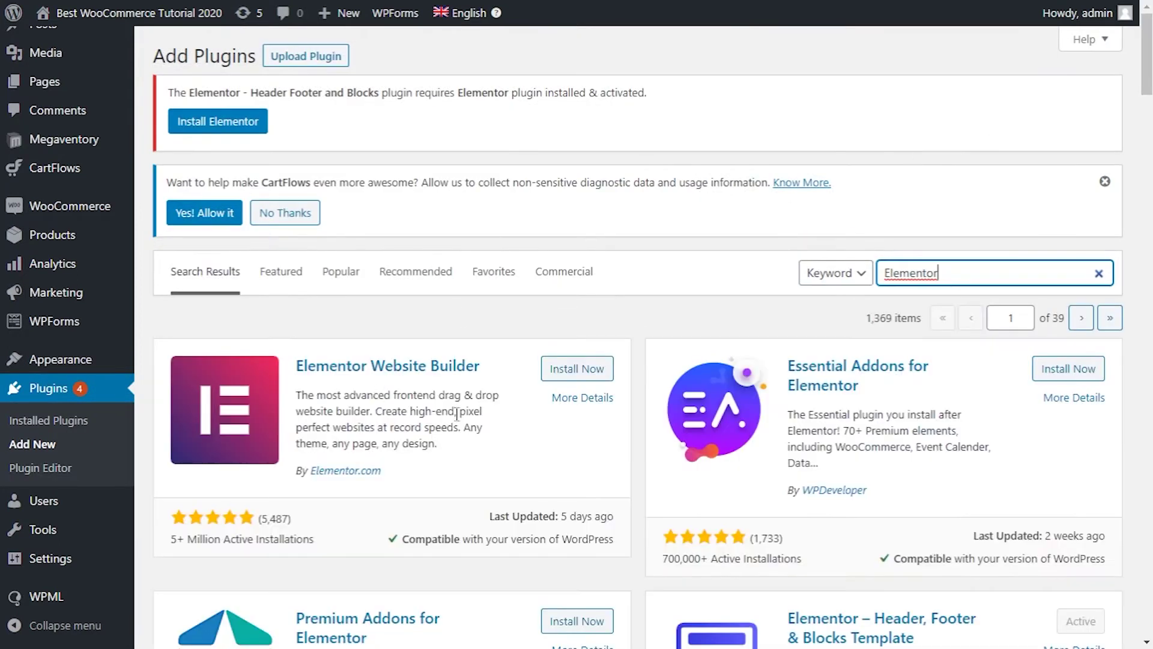
{"action": "left_click", "coordinate": [585, 369]}
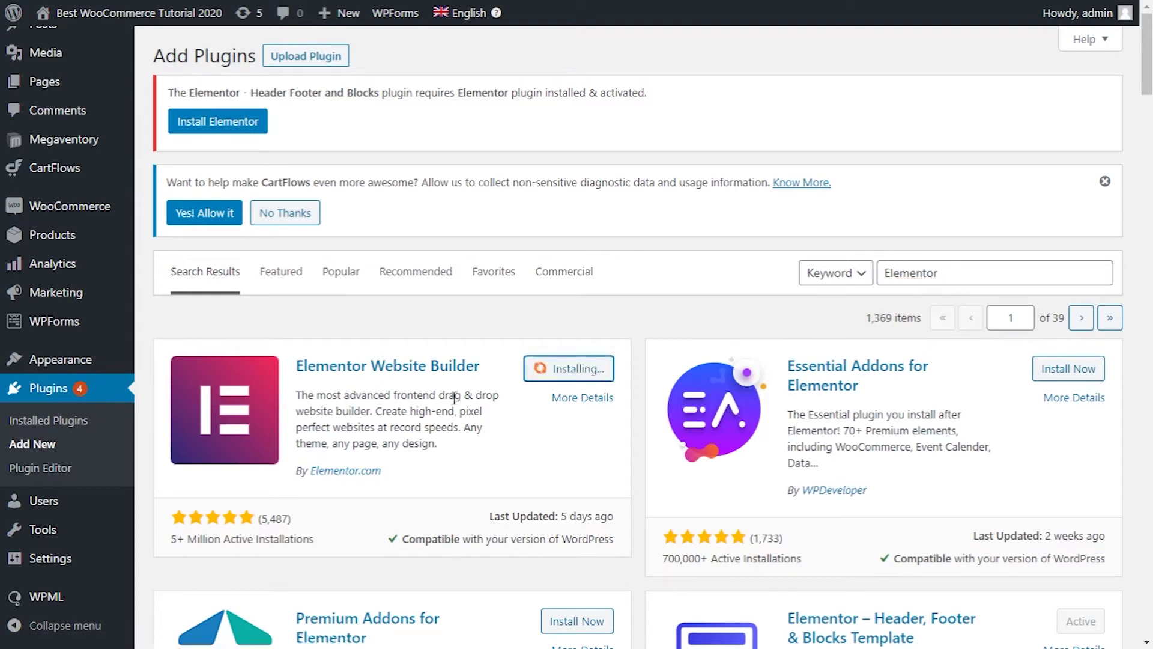
{"action": "left_click", "coordinate": [591, 372]}
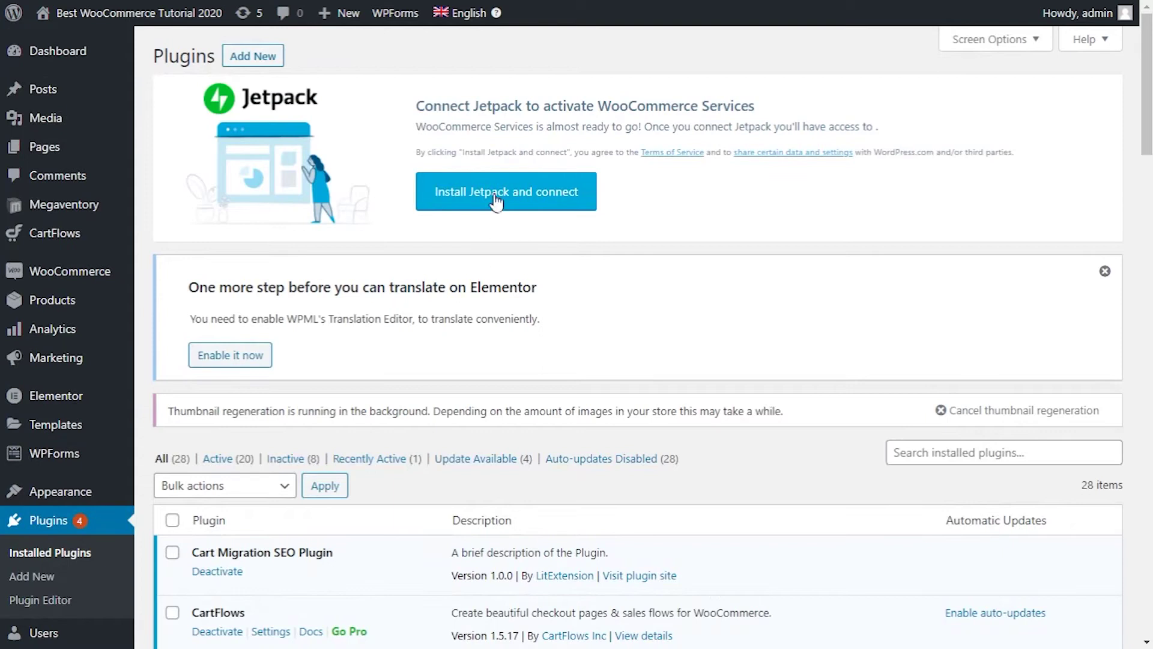
Visit the site, open its homepage in the Elementor editor and place a Heading widget on the page
{"action": "mouse_move", "coordinate": [90, 13]}
{"action": "left_click", "coordinate": [83, 41]}
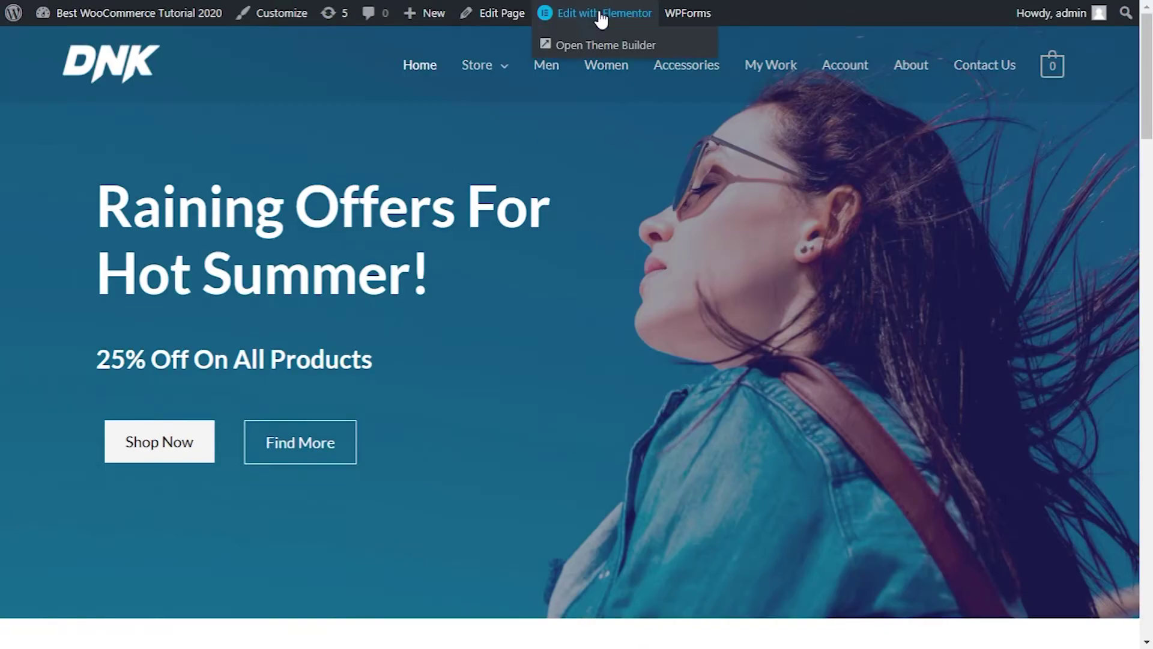
{"action": "left_click", "coordinate": [616, 14]}
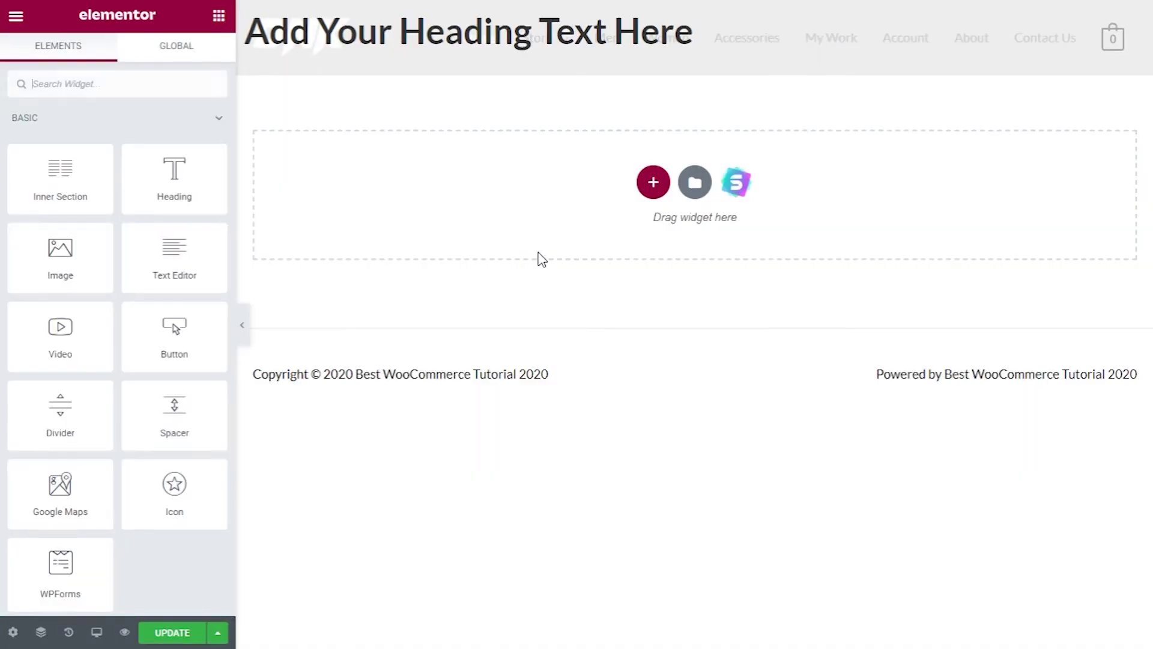
{"action": "left_click_drag", "start_coordinate": [174, 172], "coordinate": [128, 193]}
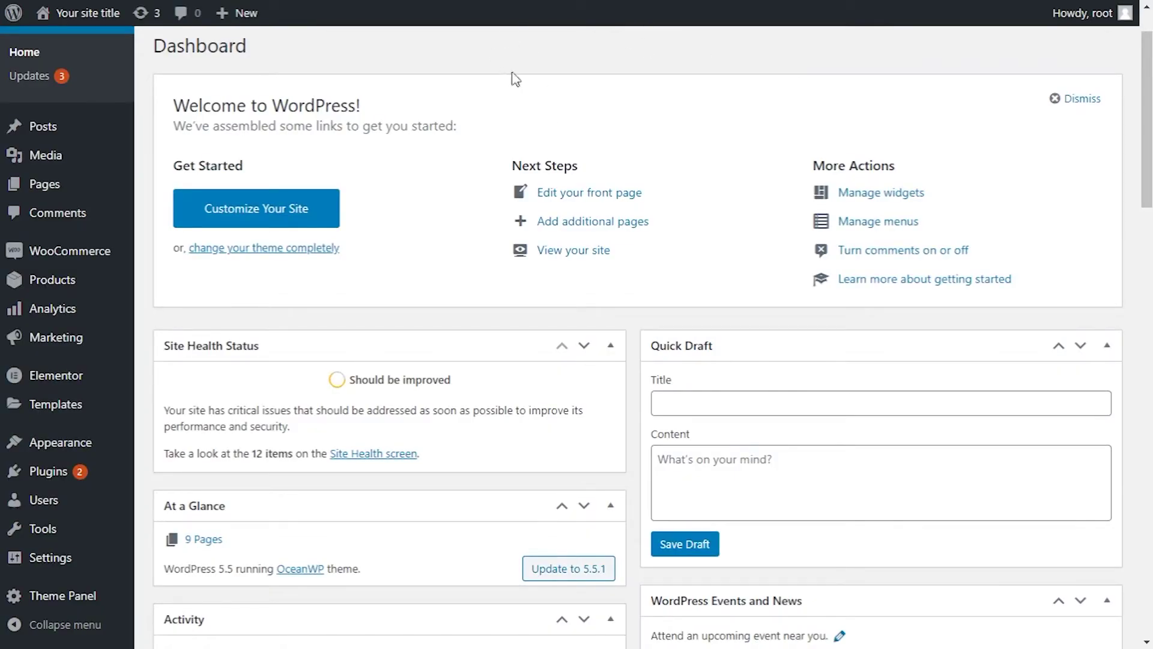
Create a new page titled "Homepage" with a paragraph reading "Content"
{"action": "mouse_move", "coordinate": [70, 182]}
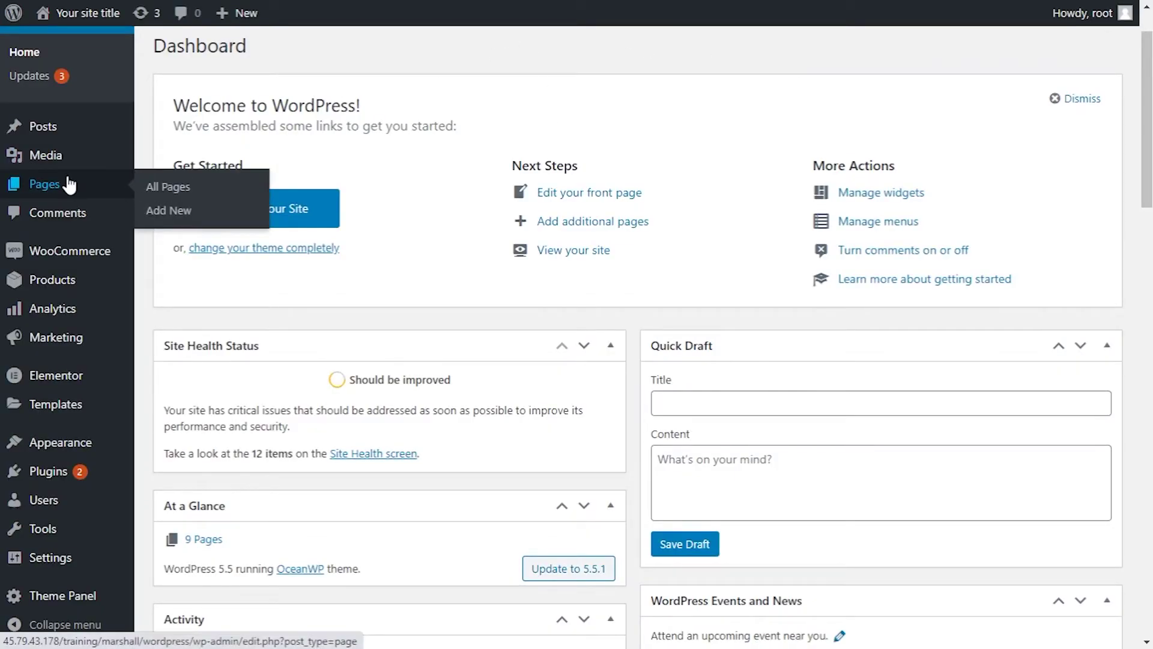
{"action": "left_click", "coordinate": [178, 212]}
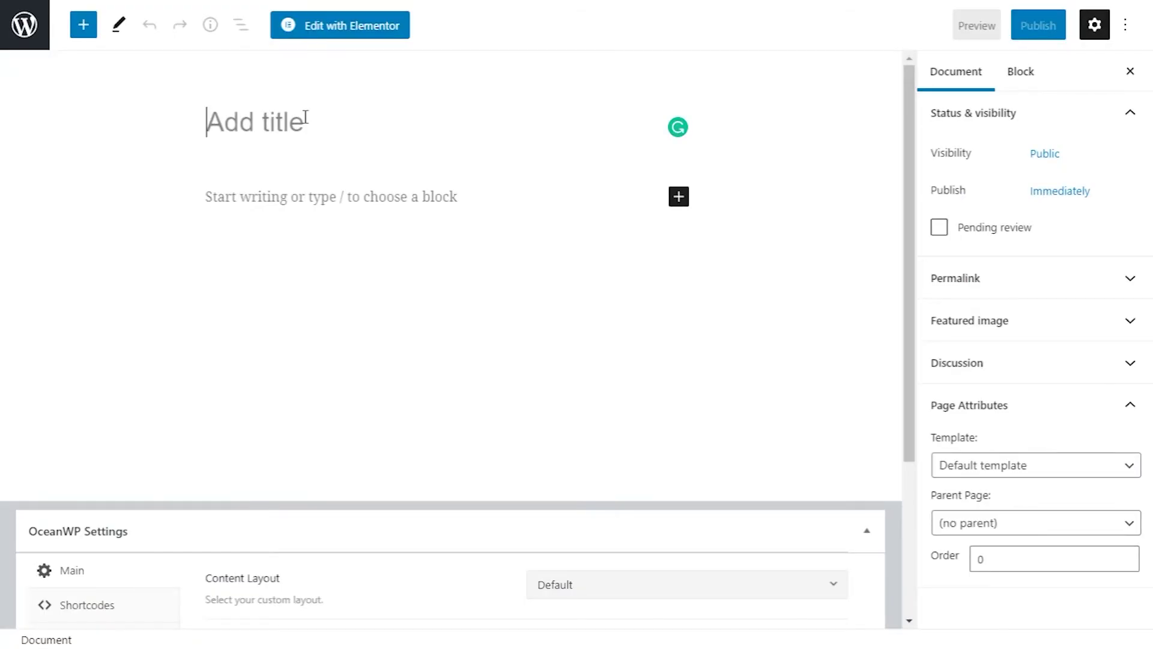
{"action": "type", "text": "Homepage"}
{"action": "key", "text": "Return"}
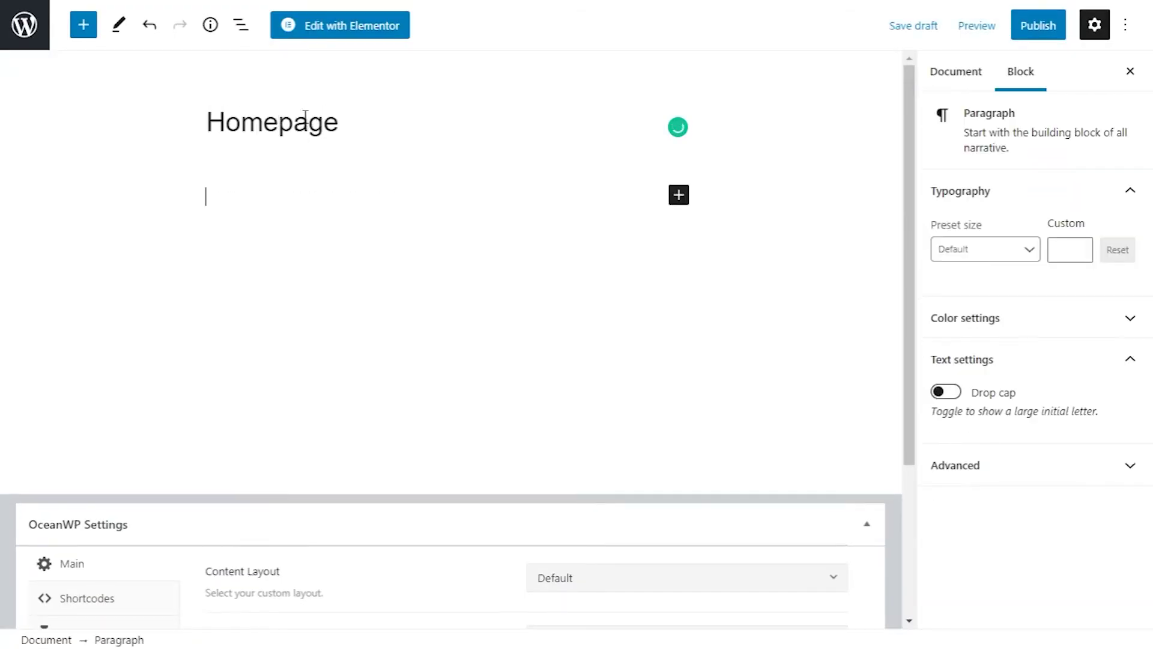
{"action": "type", "text": "Content"}
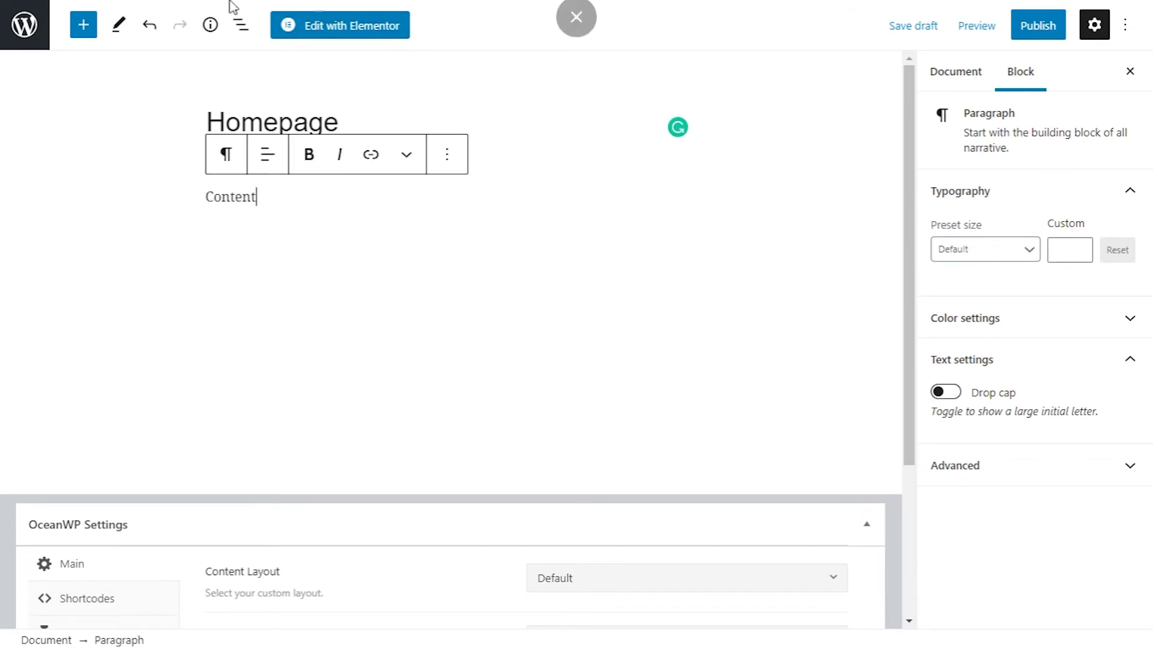
Set the new page's template to Elementor Full Width
{"action": "left_click", "coordinate": [593, 193]}
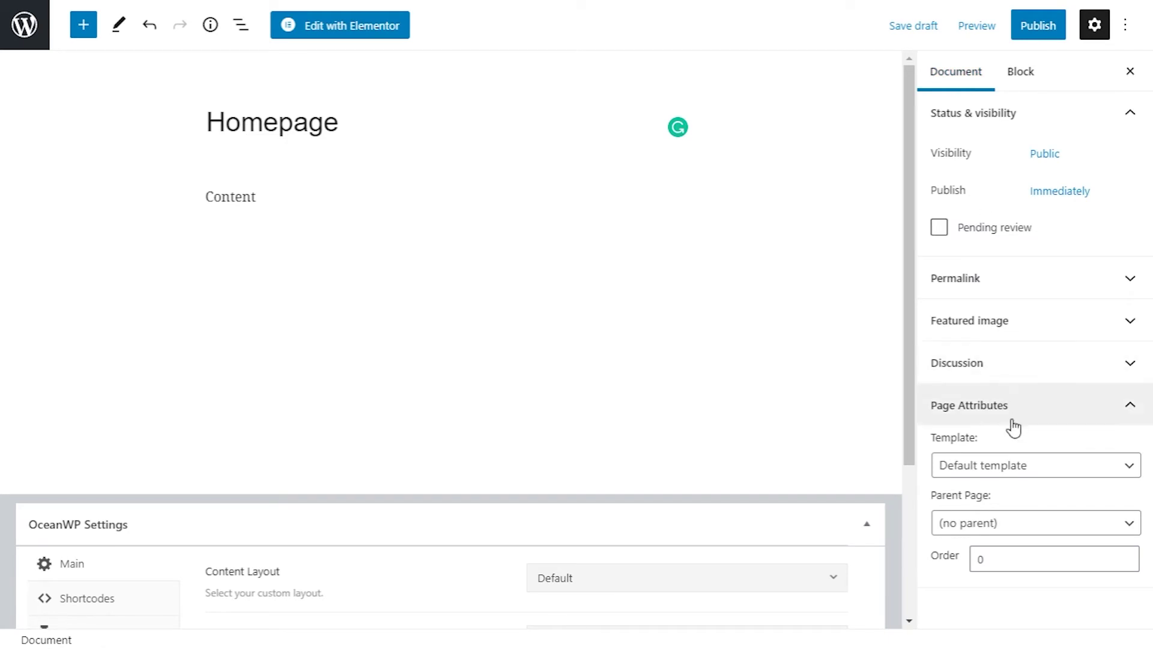
{"action": "left_click", "coordinate": [1091, 472]}
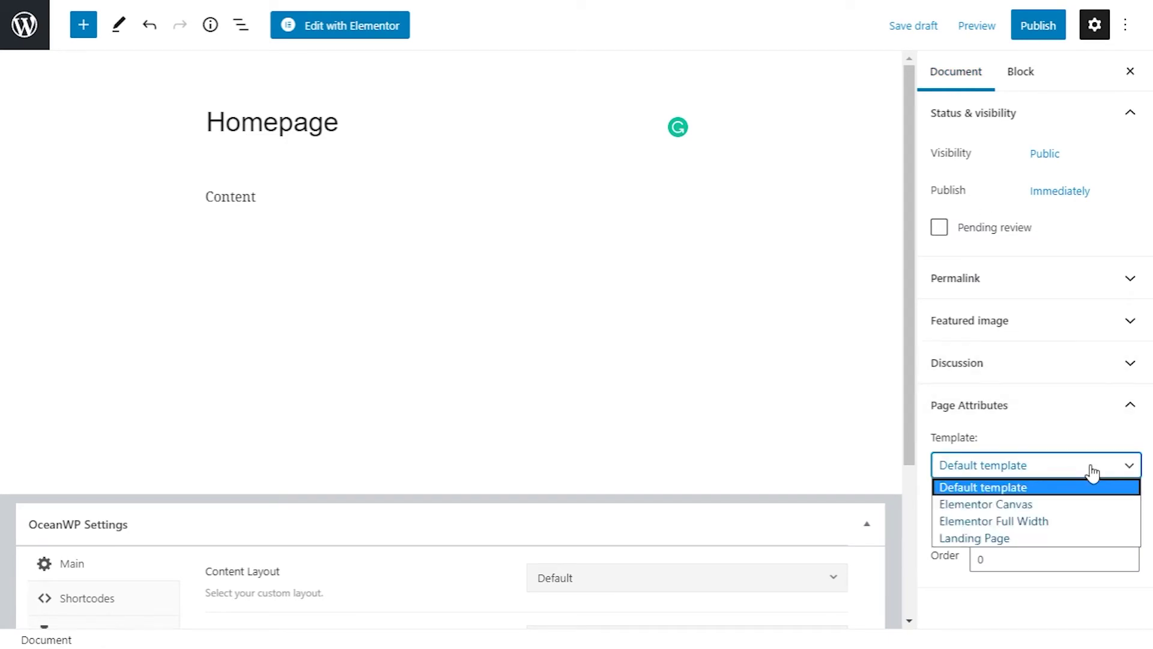
{"action": "left_click", "coordinate": [1082, 520]}
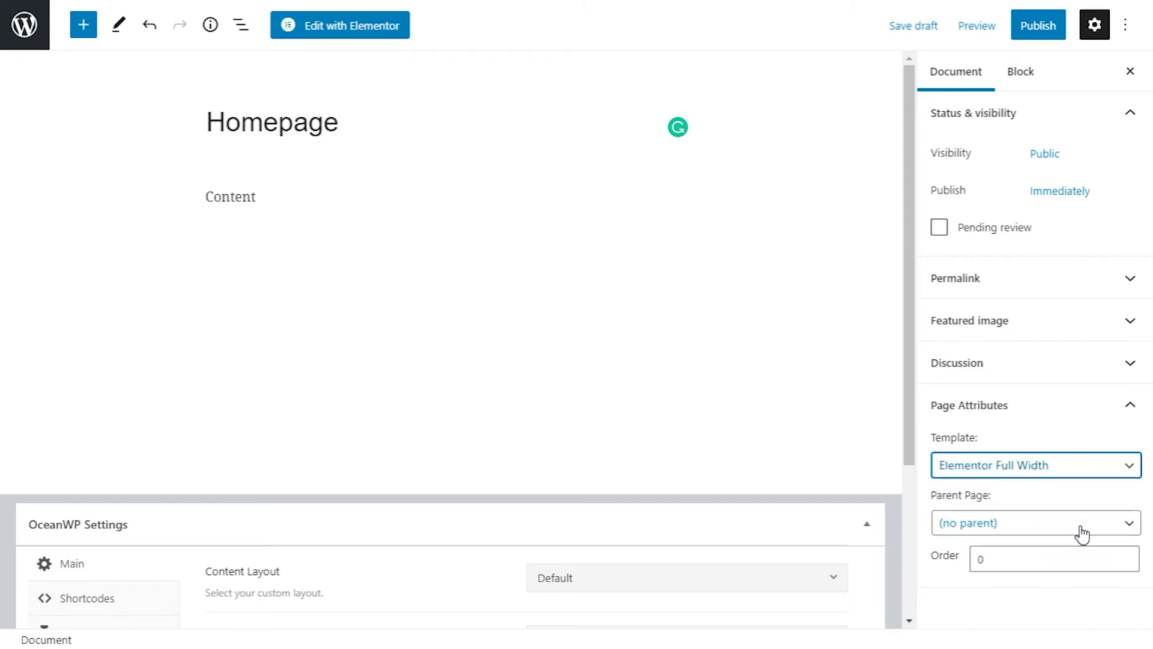
Publish the Homepage page and view the live page
{"action": "left_click", "coordinate": [710, 237]}
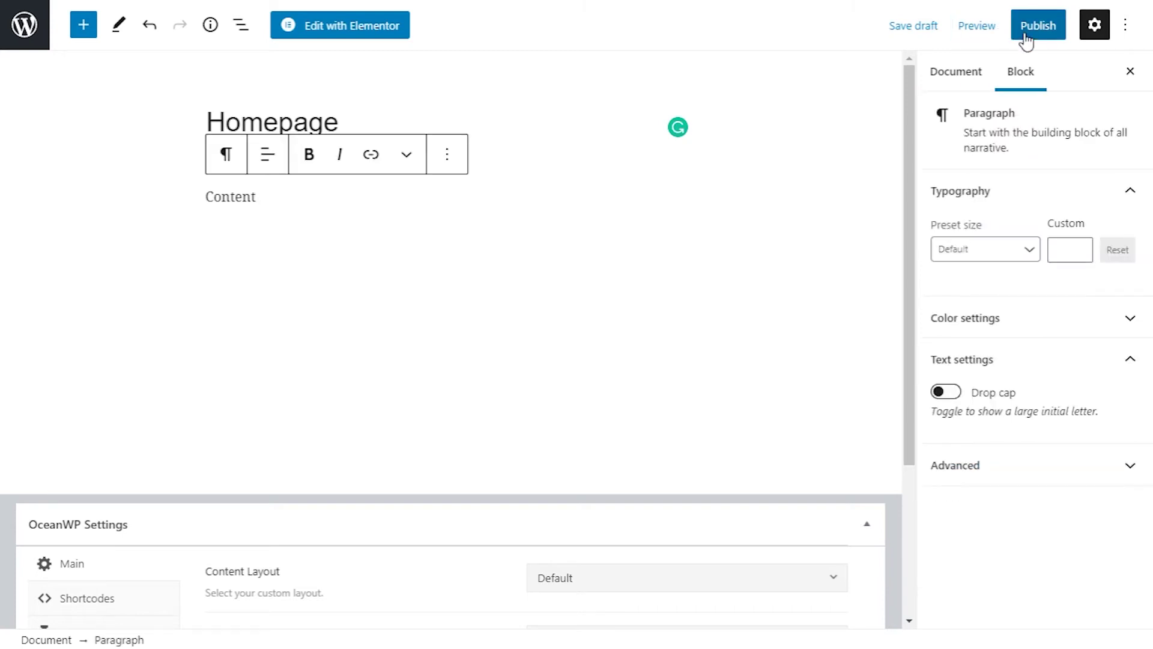
{"action": "left_click", "coordinate": [1025, 35]}
{"action": "left_click", "coordinate": [982, 27]}
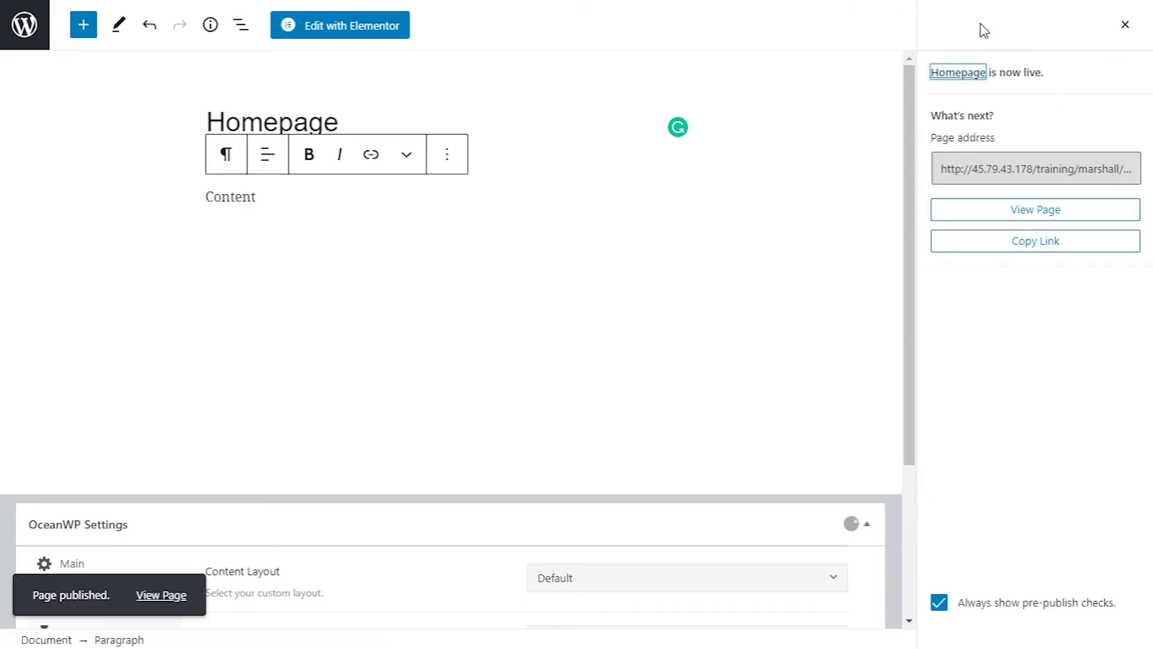
{"action": "left_click", "coordinate": [1023, 206]}
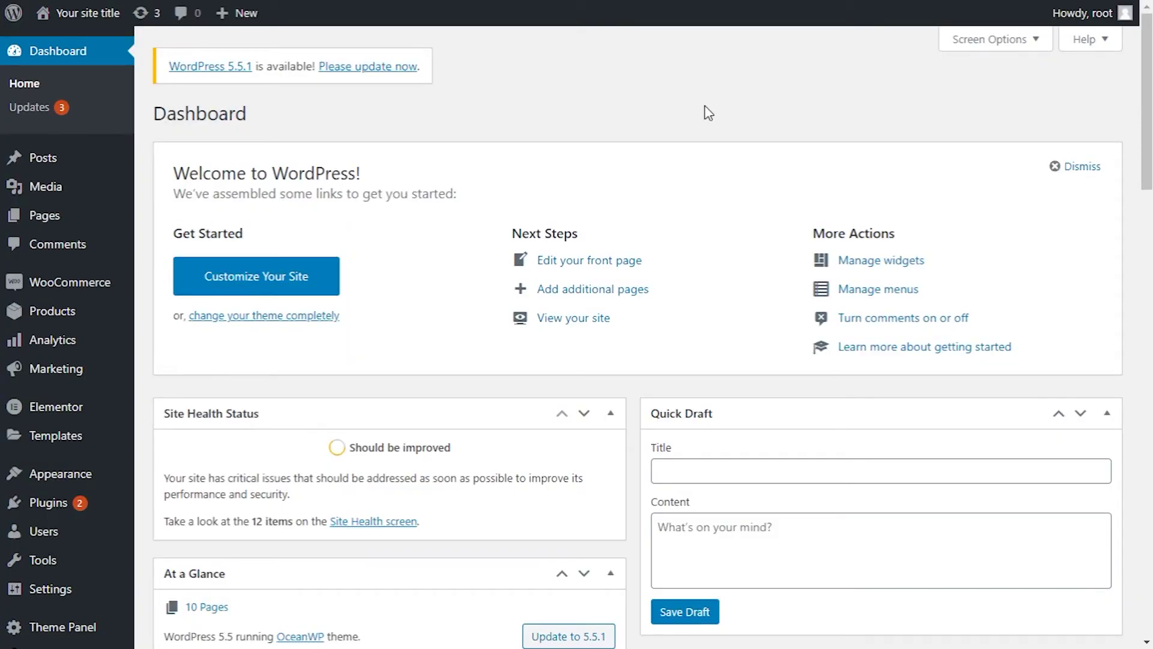
Fill in a new product category named "Shirt" with the slug "Nice-shirt" and no parent category
{"action": "mouse_move", "coordinate": [77, 314]}
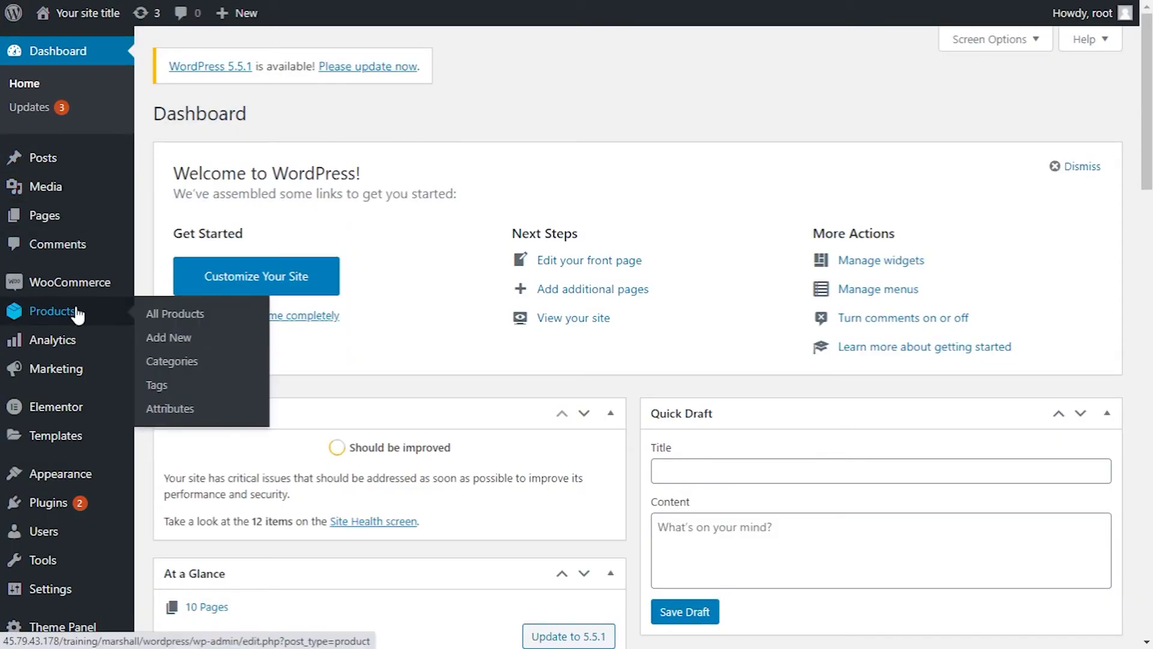
{"action": "left_click", "coordinate": [167, 367]}
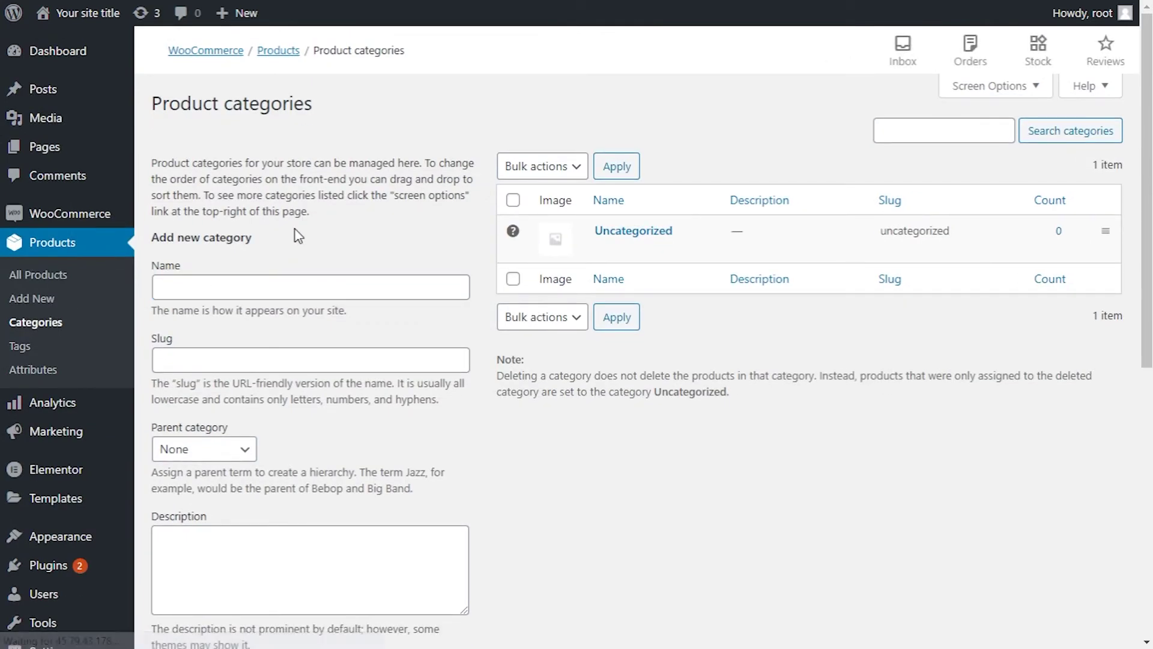
{"action": "scroll", "coordinate": [295, 232], "scroll_direction": "down", "scroll_amount": 1}
{"action": "left_click", "coordinate": [330, 218]}
{"action": "type", "text": "Shirt"}
{"action": "key", "text": "Tab"}
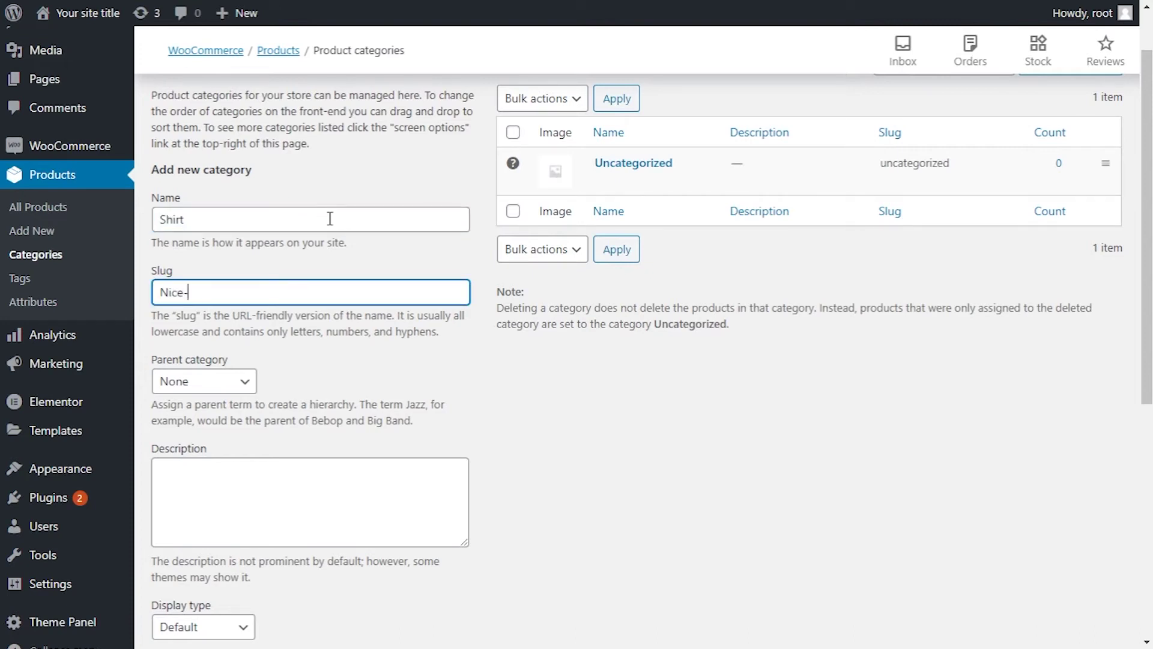
{"action": "key", "text": "Tab"}
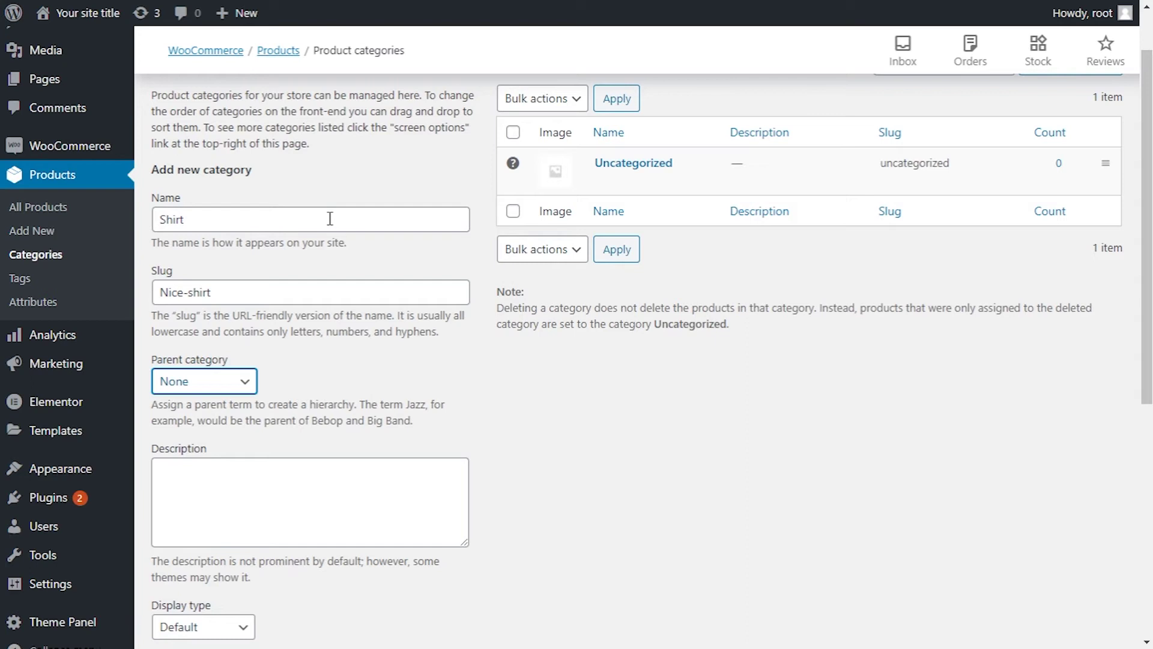
{"action": "left_click", "coordinate": [247, 381]}
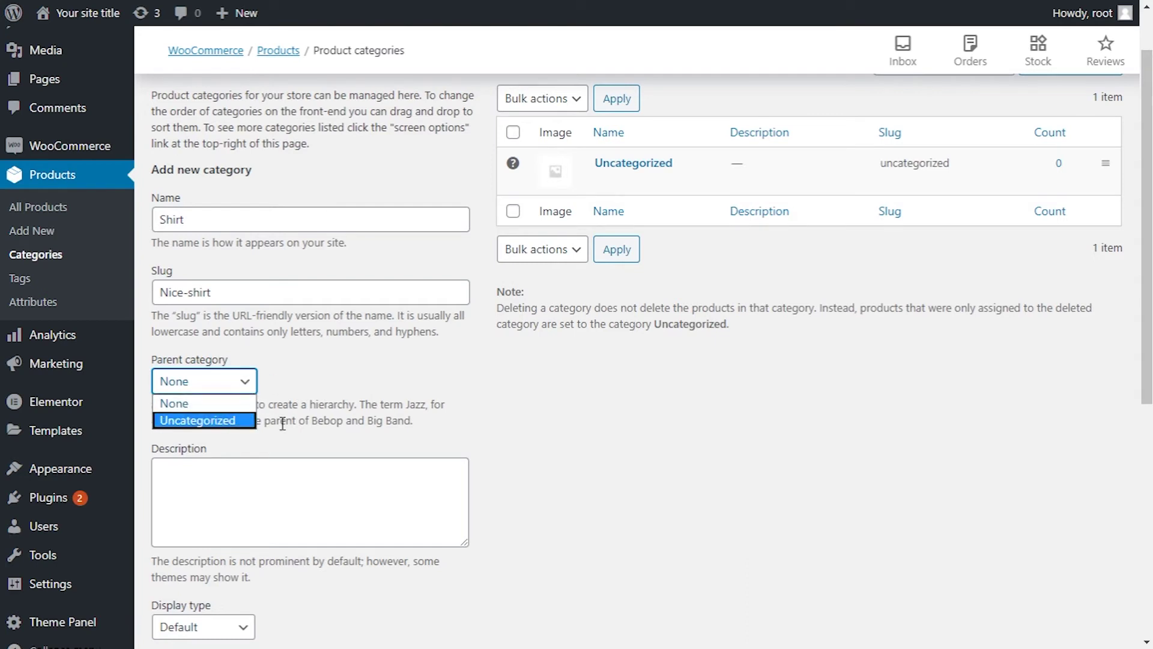
{"action": "left_click", "coordinate": [315, 419]}
Give the new category the description "Check this out!!!" and set its display type to Both
{"action": "scroll", "coordinate": [315, 420], "scroll_direction": "down", "scroll_amount": 1}
{"action": "left_click", "coordinate": [314, 419]}
{"action": "type", "text": "Check this out!!!"}
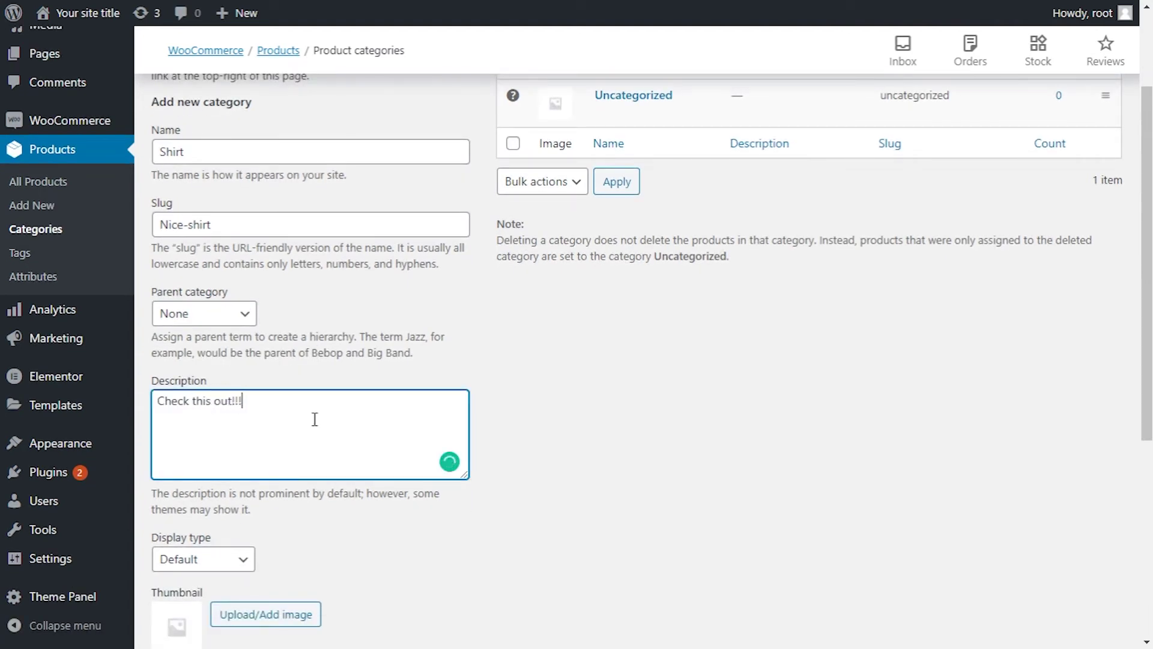
{"action": "key", "text": "Tab"}
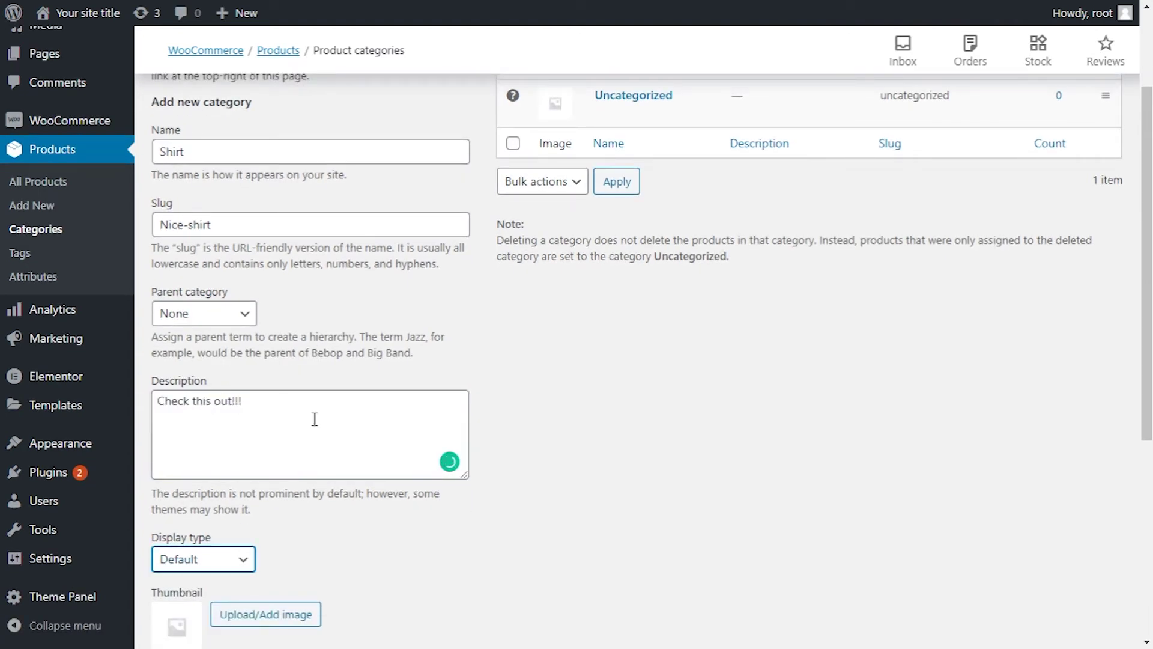
{"action": "key", "text": "Down"}
{"action": "key", "text": "Down"}
{"action": "key", "text": "Down"}
{"action": "left_click", "coordinate": [396, 569]}
{"action": "scroll", "coordinate": [397, 569], "scroll_direction": "down", "scroll_amount": 3}
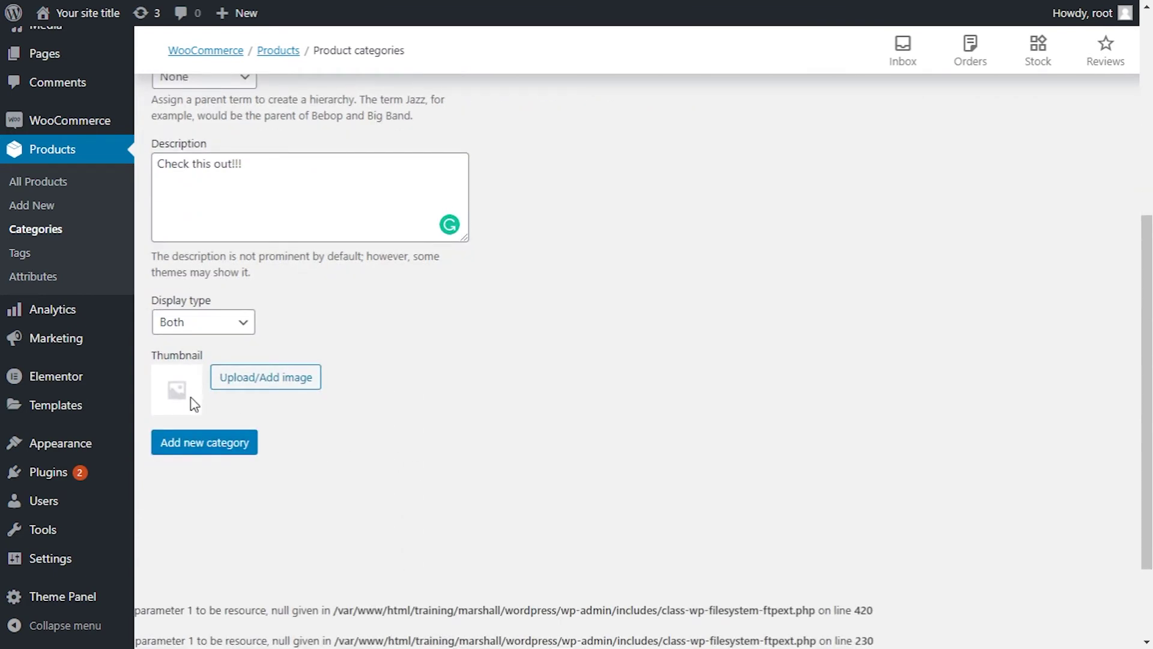
Use the media library photo of the woman in white sunglasses as the category thumbnail, then add the category
{"action": "left_click", "coordinate": [269, 378]}
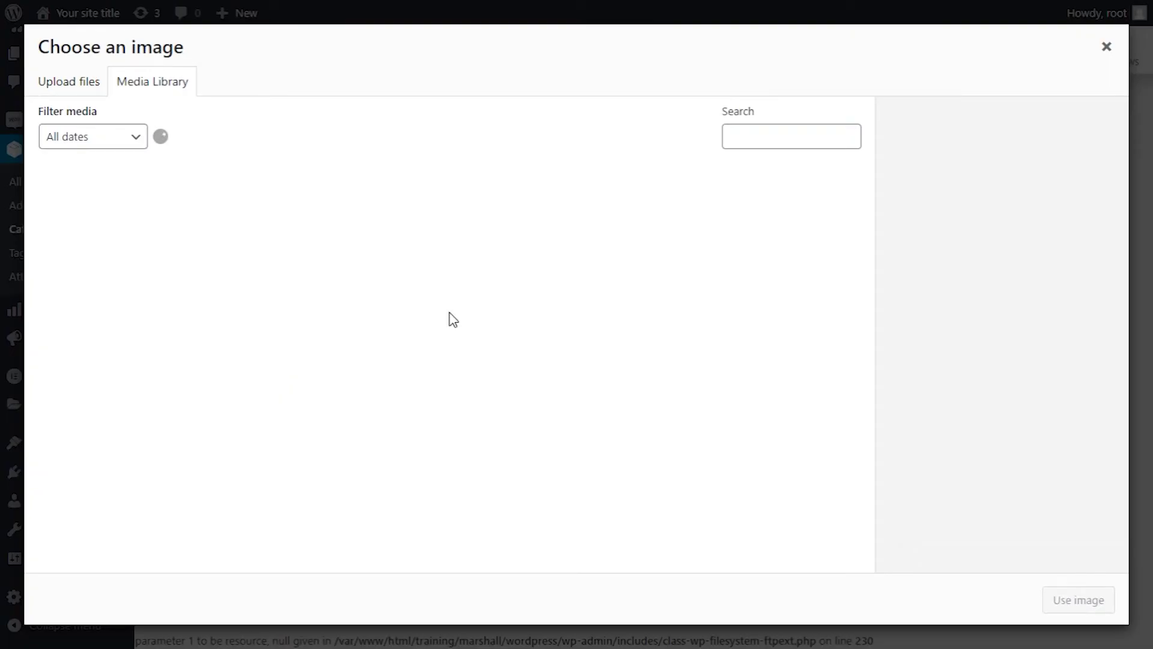
{"action": "left_click", "coordinate": [212, 219]}
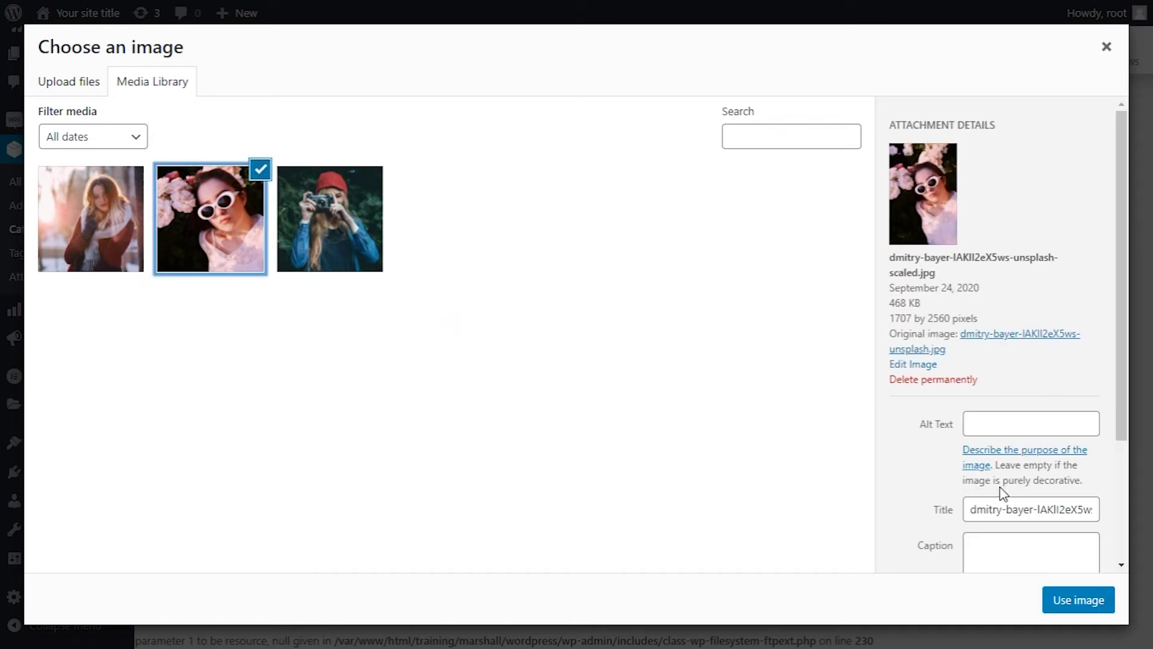
{"action": "left_click", "coordinate": [1067, 595]}
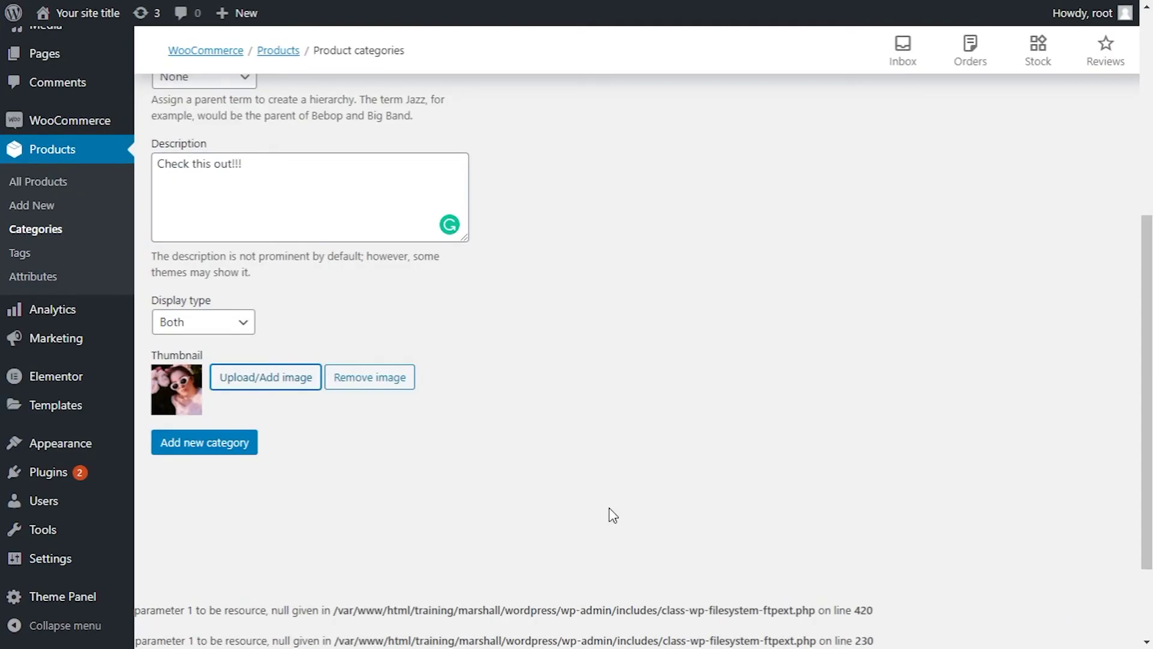
{"action": "left_click", "coordinate": [221, 462]}
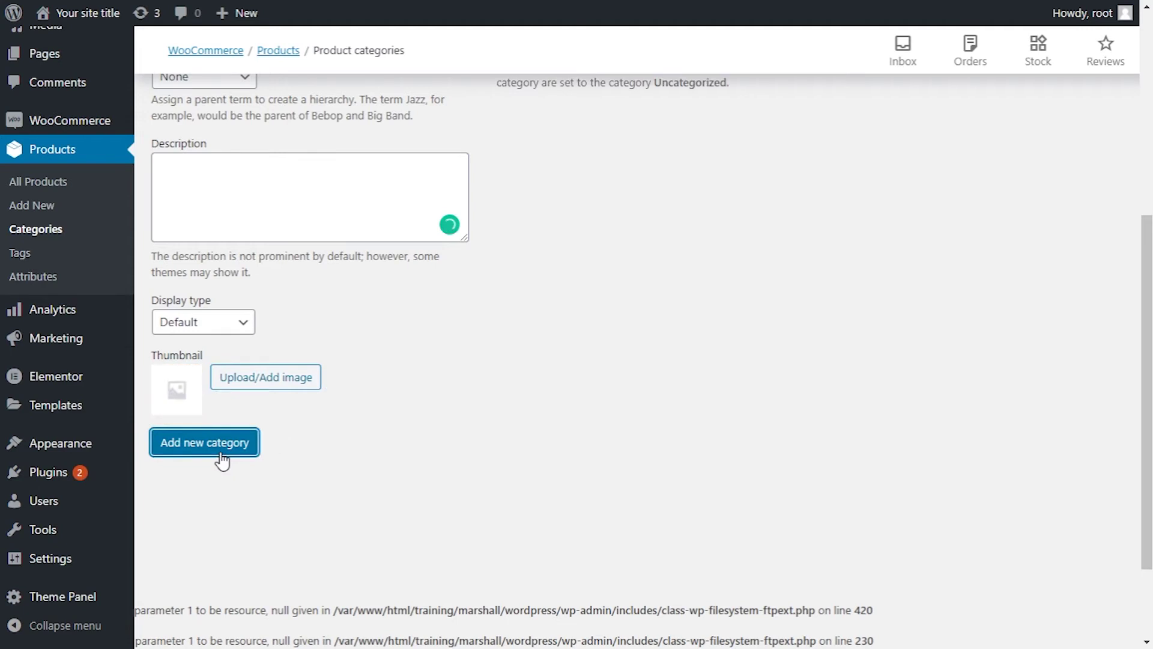
{"action": "scroll", "coordinate": [1048, 297], "scroll_direction": "up", "scroll_amount": 6}
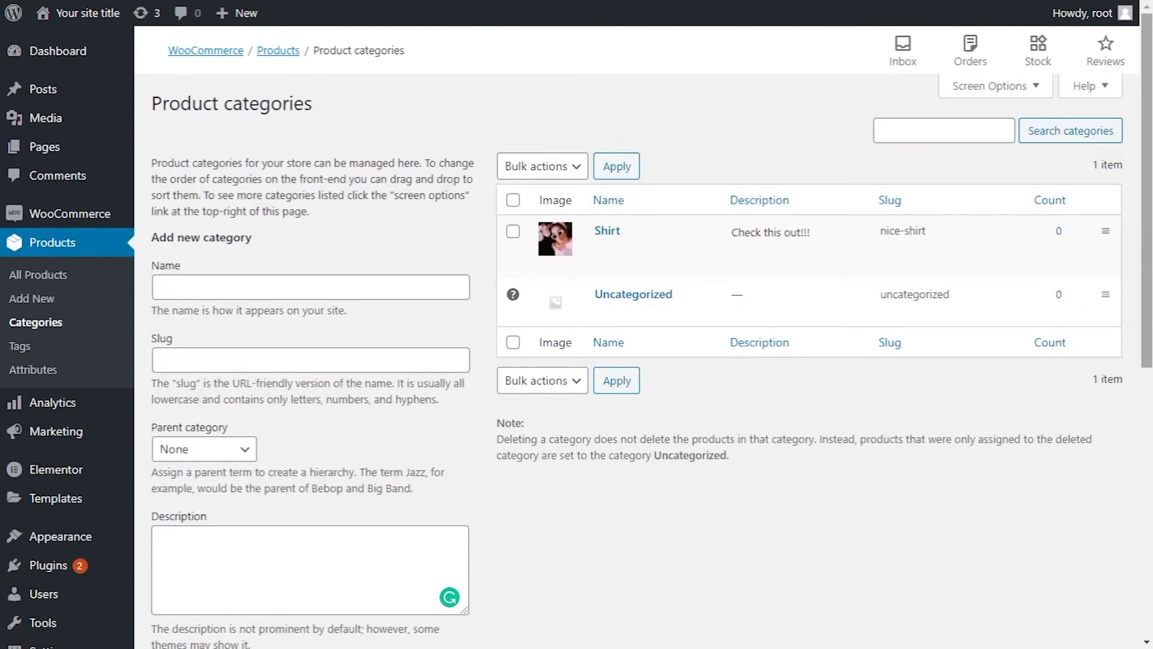
{"action": "mouse_move", "coordinate": [590, 251]}
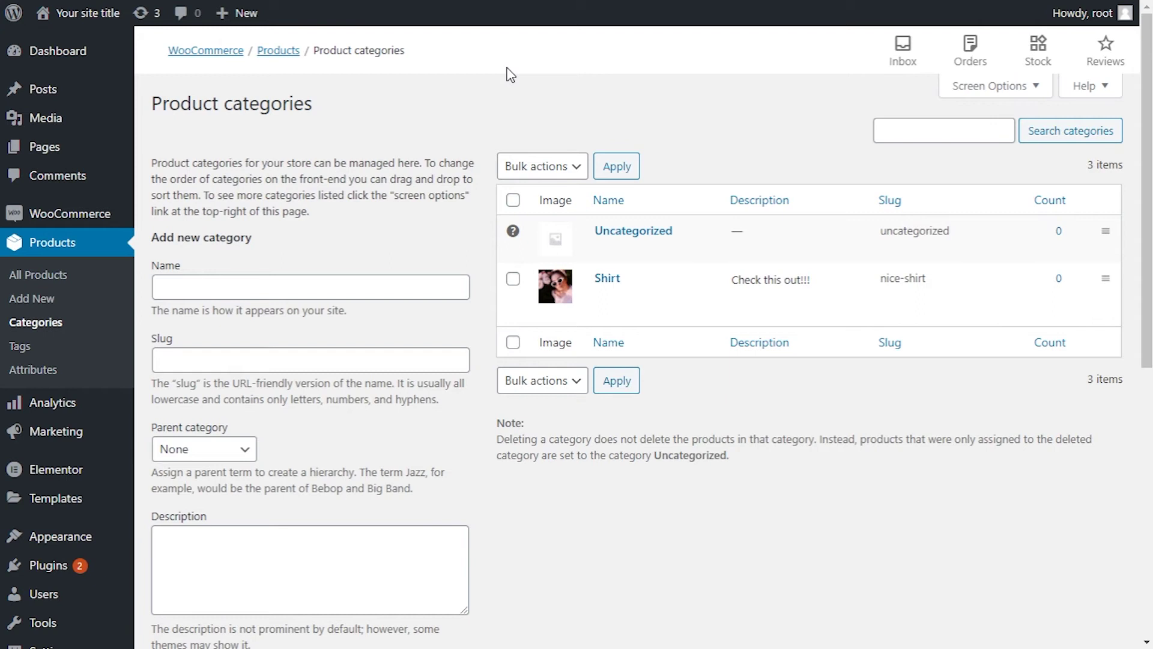
Add a product tag named "Sale" with the slug "Super-sale" and the description "Beautiful stuff!!"
{"action": "left_click", "coordinate": [22, 348]}
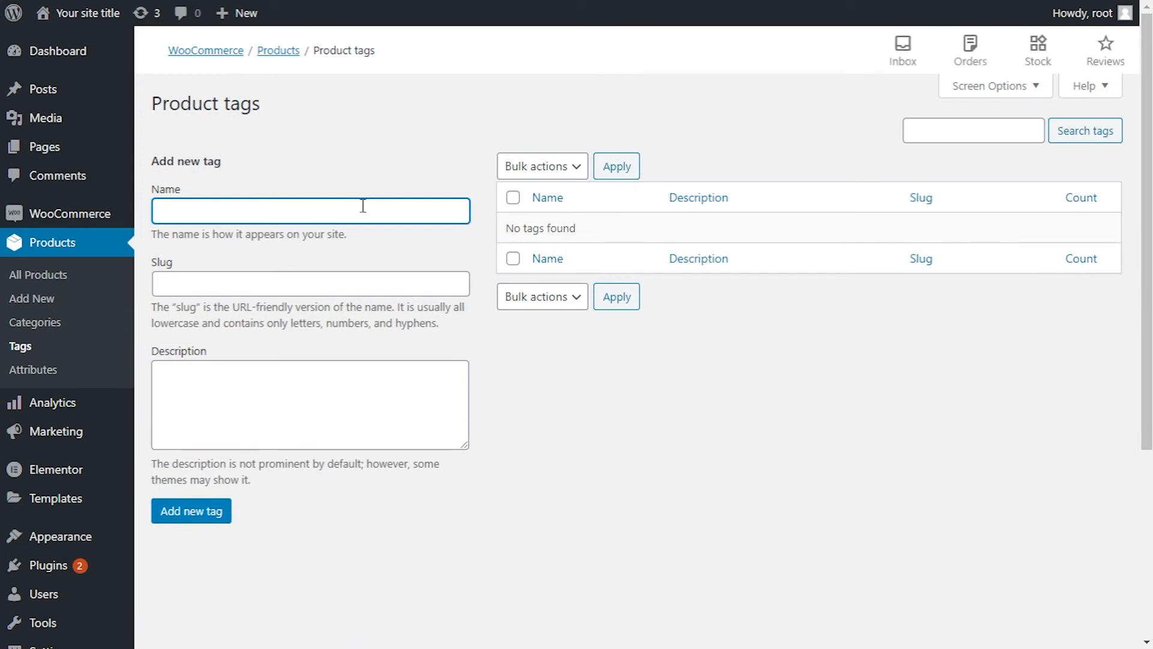
{"action": "type", "text": "Sale"}
{"action": "key", "text": "Tab"}
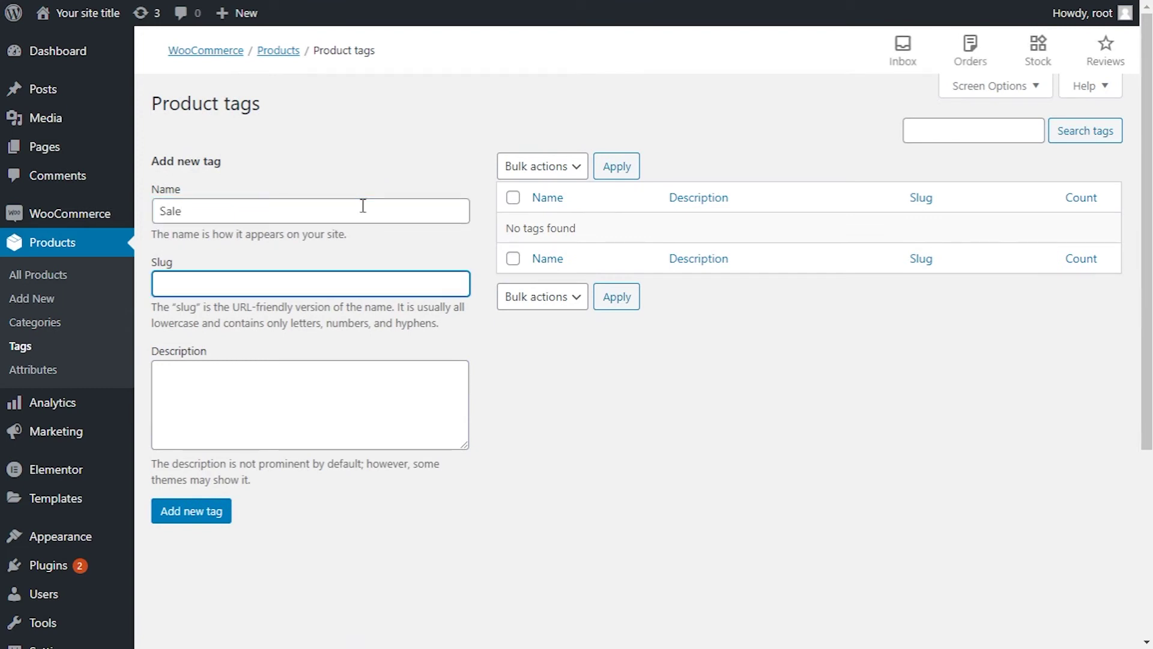
{"action": "type", "text": "Super-sale"}
{"action": "key", "text": "Tab"}
{"action": "type", "text": "Beautiful stuff!!"}
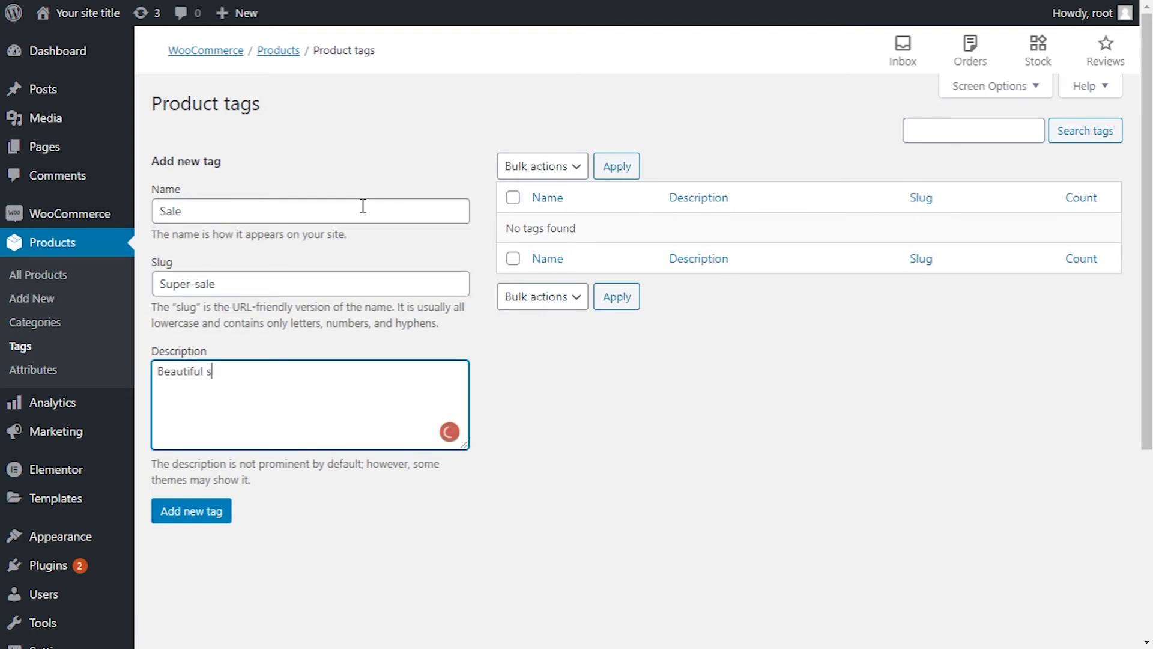
{"action": "left_click", "coordinate": [220, 513]}
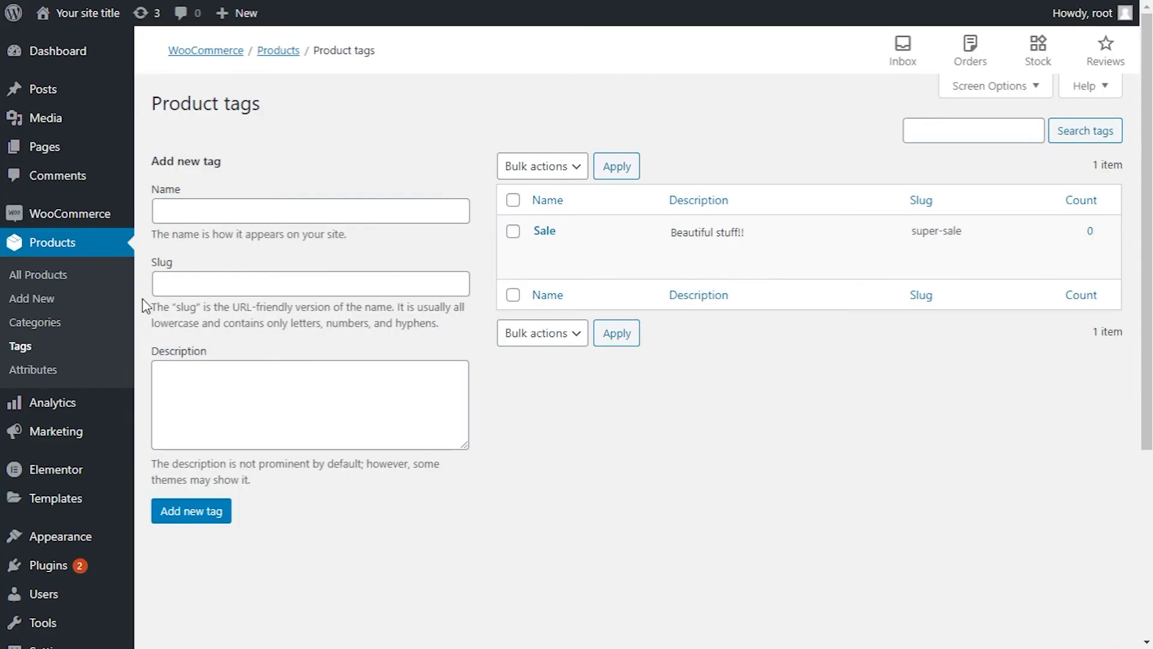
Fill in a new product attribute with the name "SIZE" and the slug "Best-size"
{"action": "left_click", "coordinate": [49, 376]}
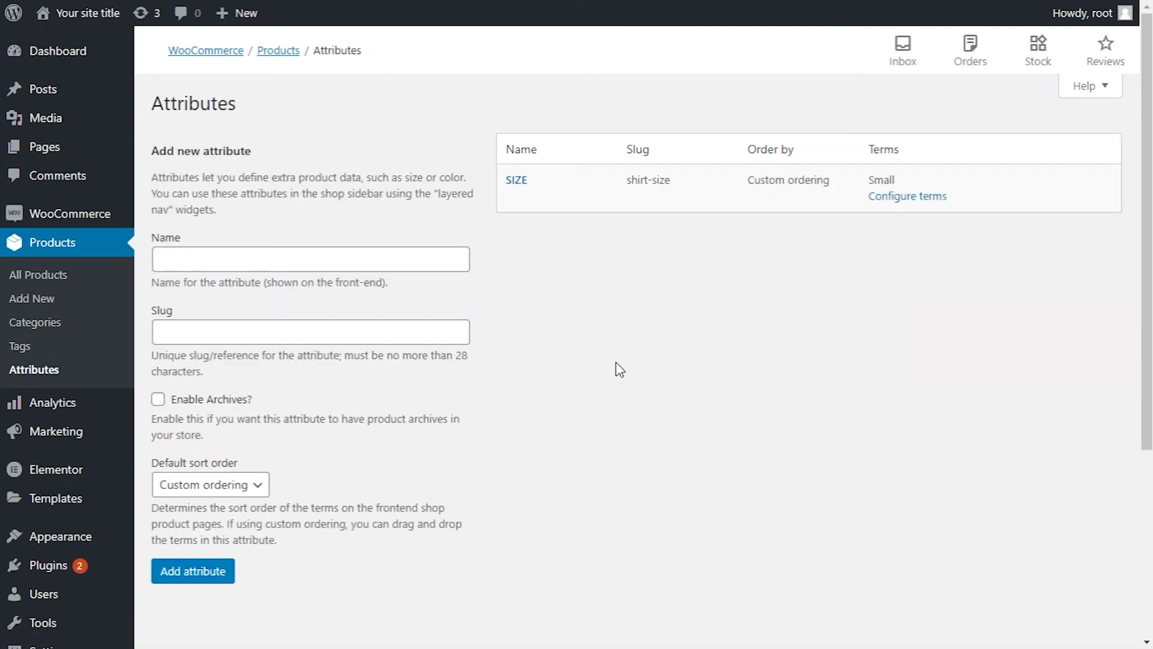
{"action": "left_click", "coordinate": [430, 264]}
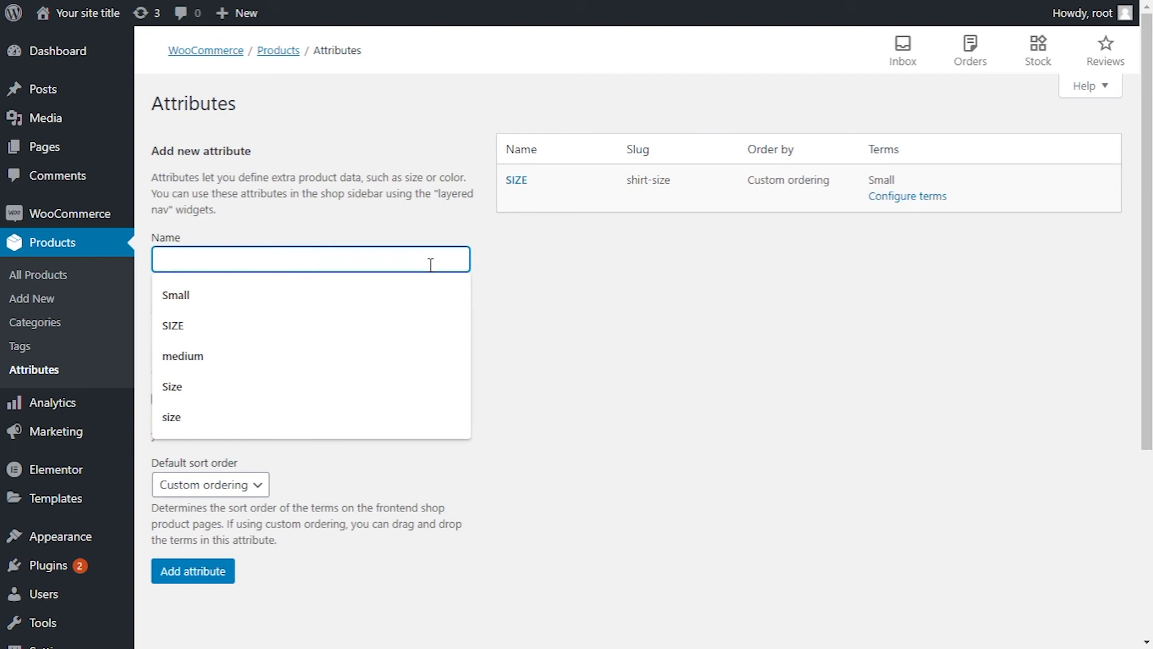
{"action": "type", "text": "SIZE"}
{"action": "key", "text": "Tab"}
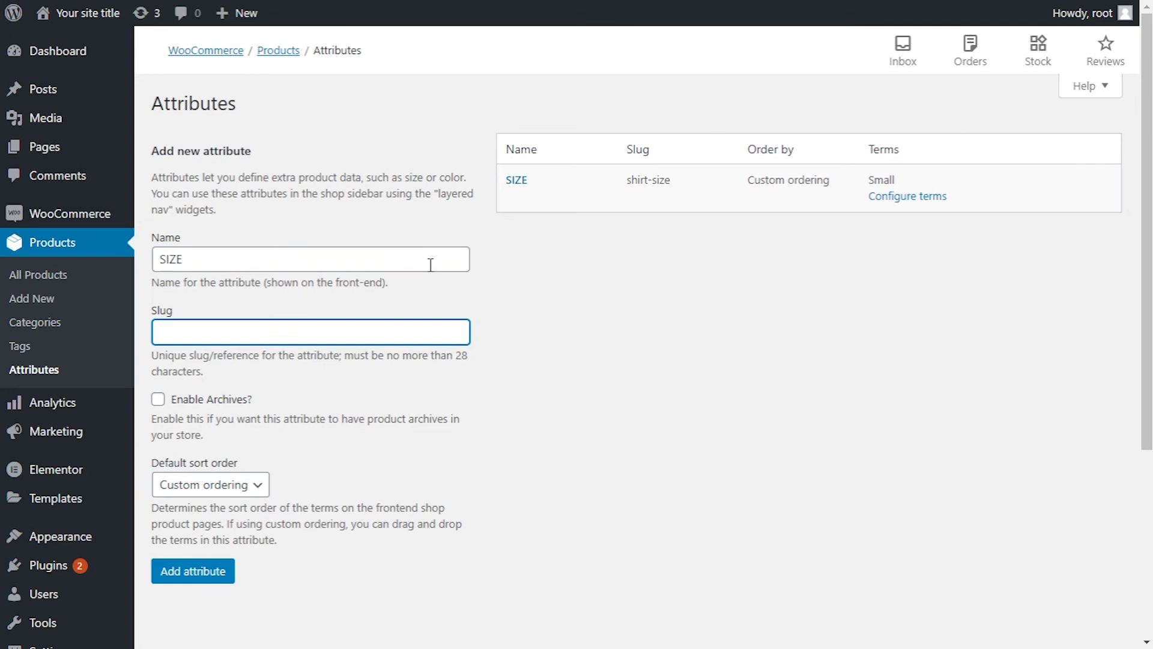
{"action": "type", "text": "Best-size"}
{"action": "key", "text": "Tab"}
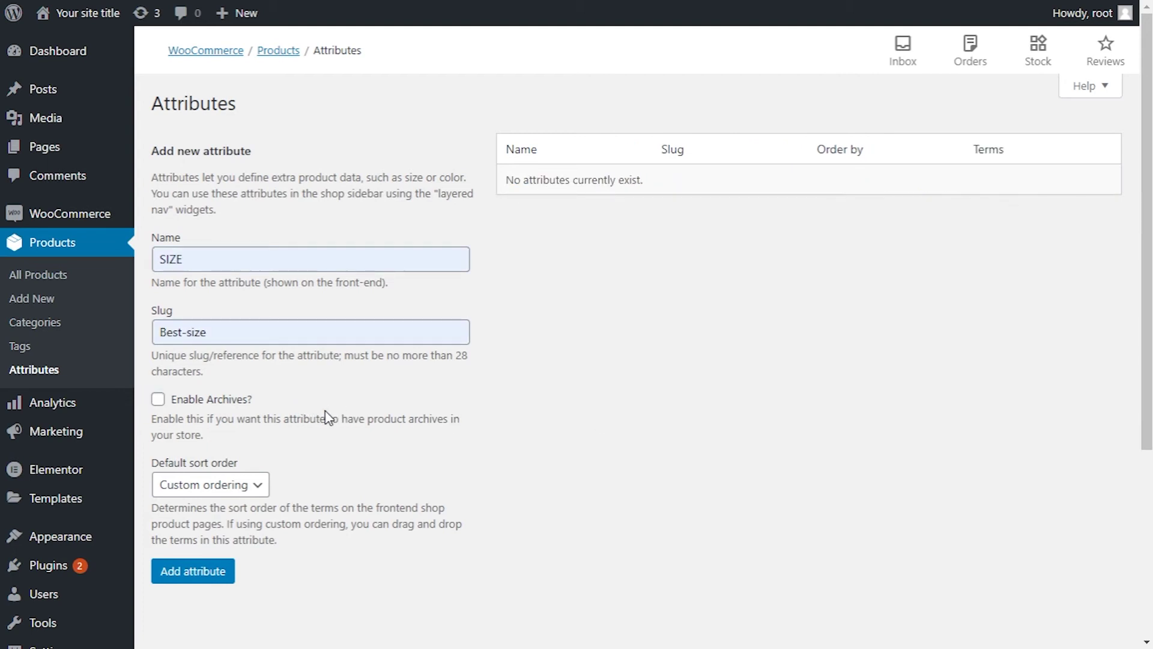
Enable archives for the SIZE attribute, keep Custom ordering as its default sort order, and add the attribute
{"action": "left_click", "coordinate": [158, 403]}
{"action": "left_click", "coordinate": [243, 485]}
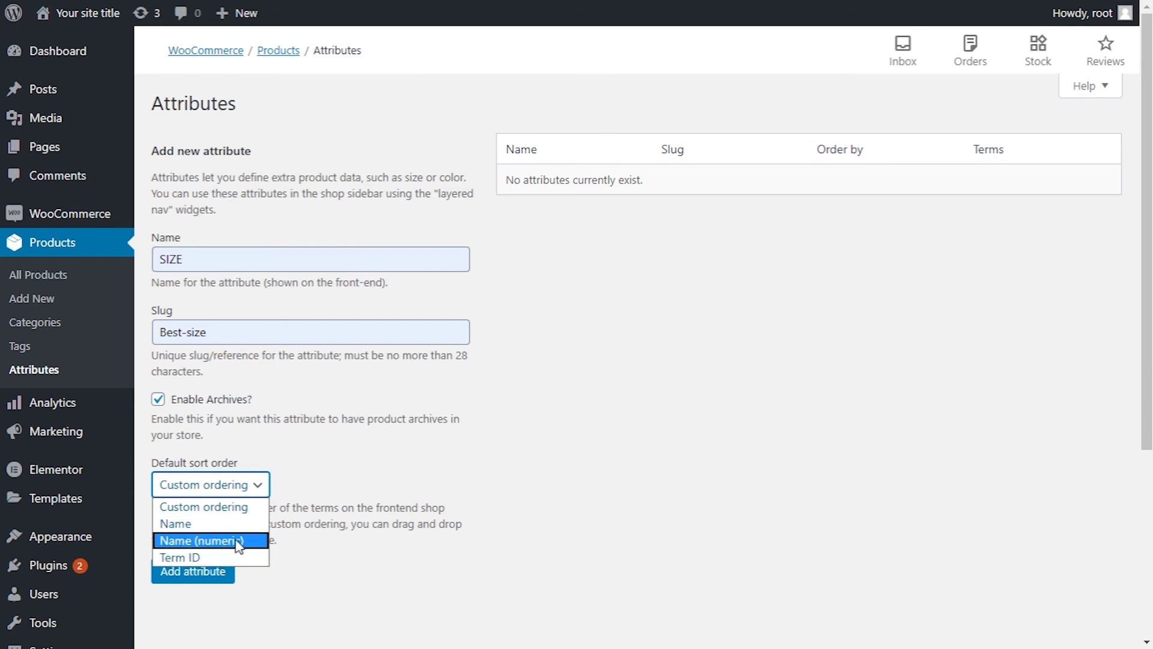
{"action": "left_click", "coordinate": [387, 512]}
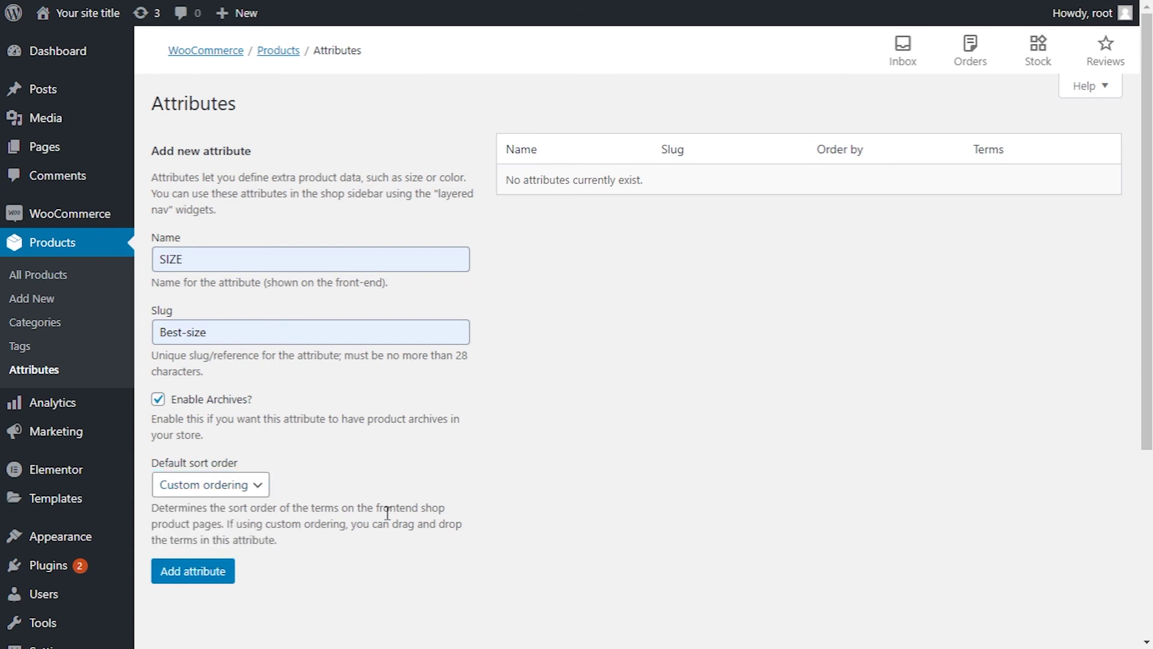
{"action": "left_click", "coordinate": [219, 574]}
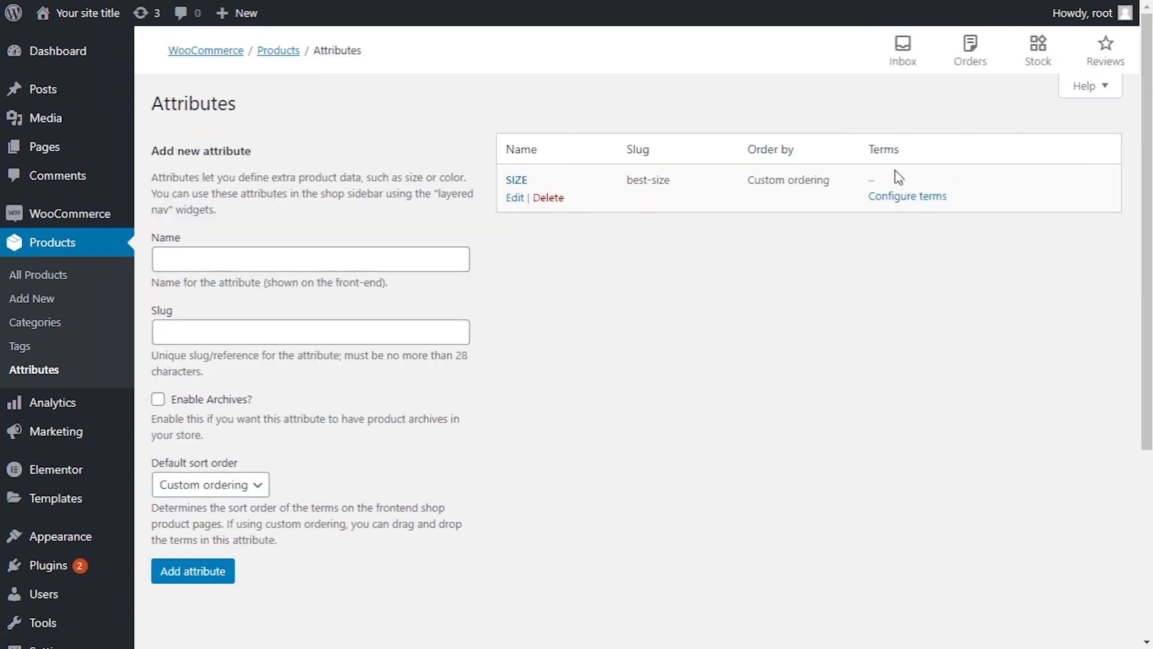
Open the terms of the size attribute and add the term "Small"
{"action": "left_click", "coordinate": [901, 196]}
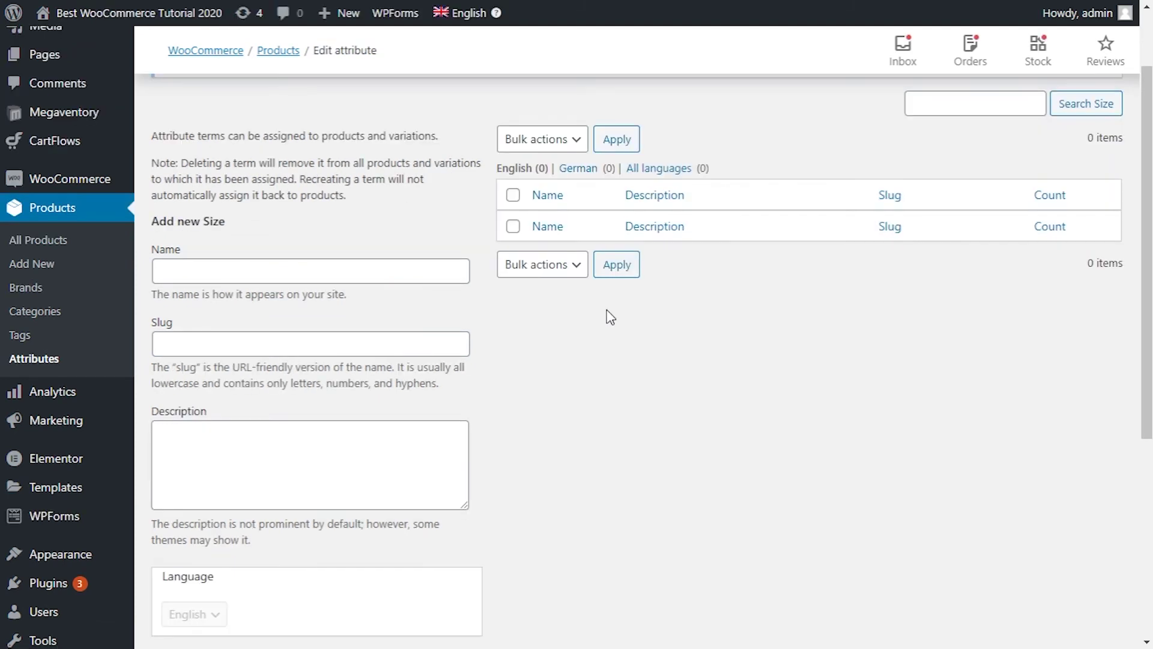
{"action": "left_click", "coordinate": [329, 270]}
{"action": "type", "text": "Small"}
{"action": "scroll", "coordinate": [1125, 319], "scroll_direction": "down", "scroll_amount": 2}
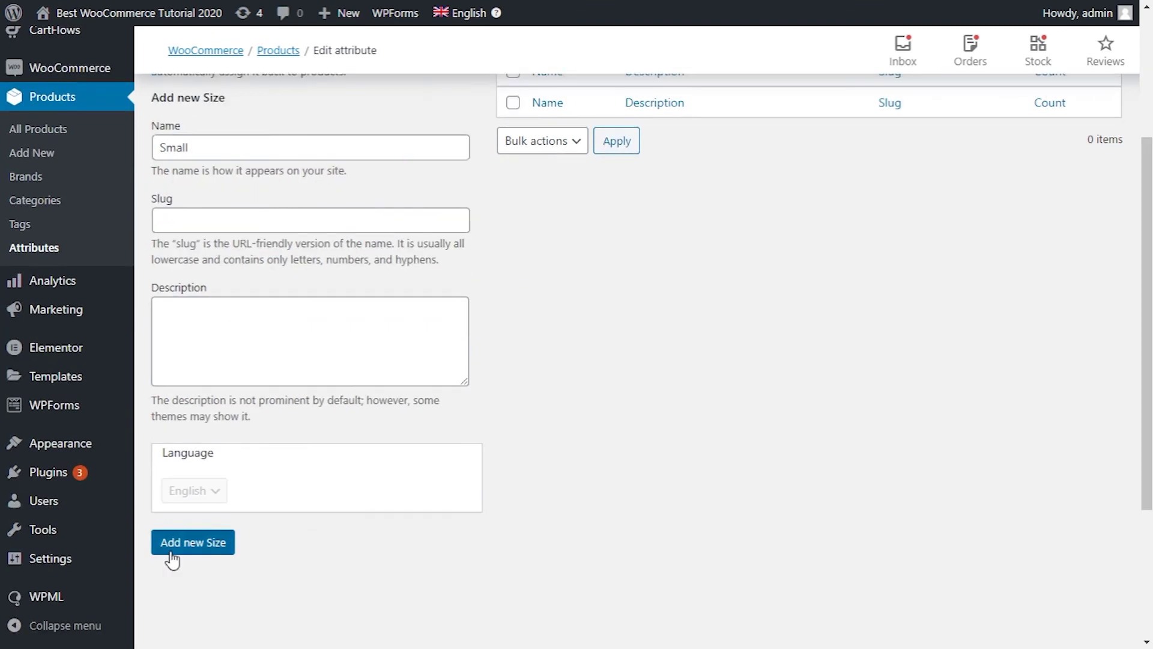
{"action": "left_click", "coordinate": [172, 552]}
Add the terms "Medium" and "Large" to the size attribute
{"action": "left_click", "coordinate": [318, 147]}
{"action": "type", "text": "Medium"}
{"action": "key", "text": "Return"}
{"action": "left_click", "coordinate": [292, 150]}
{"action": "type", "text": "Large"}
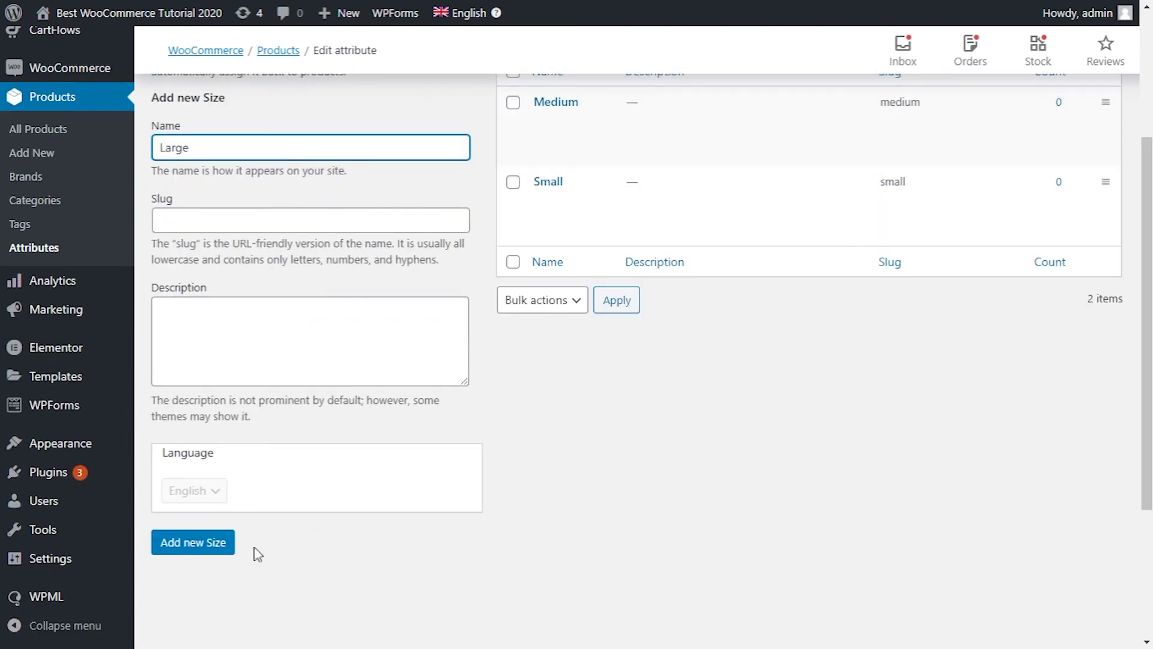
{"action": "key", "text": "Return"}
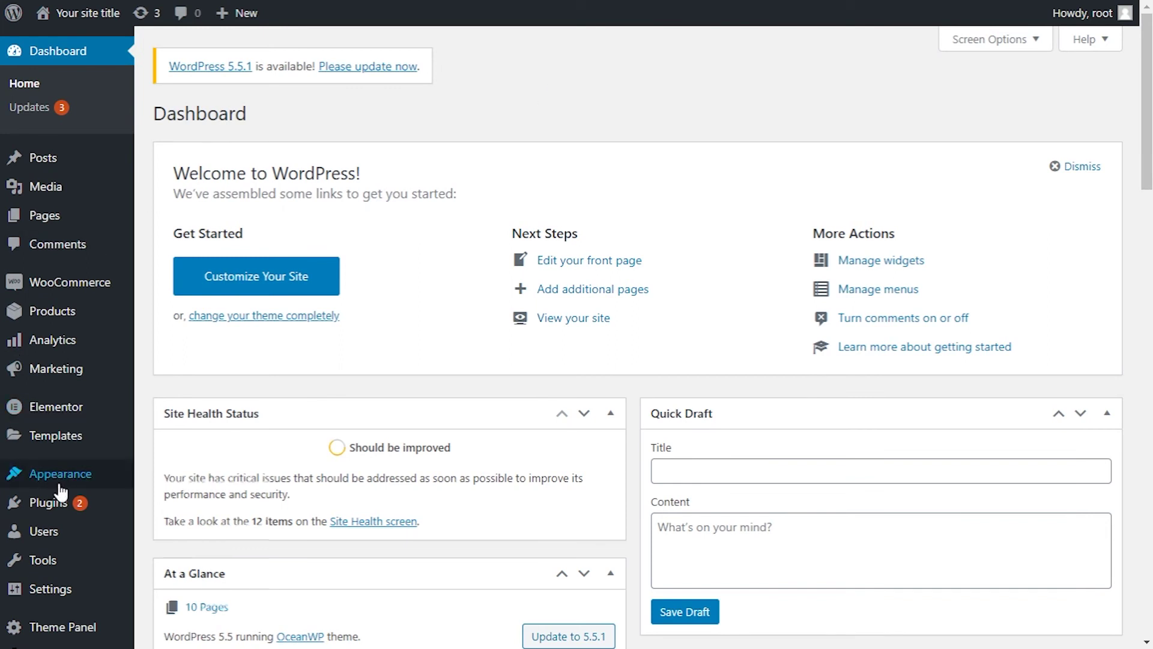
Create a new navigation menu named "Menu011"
{"action": "mouse_move", "coordinate": [135, 487]}
{"action": "left_click", "coordinate": [163, 547]}
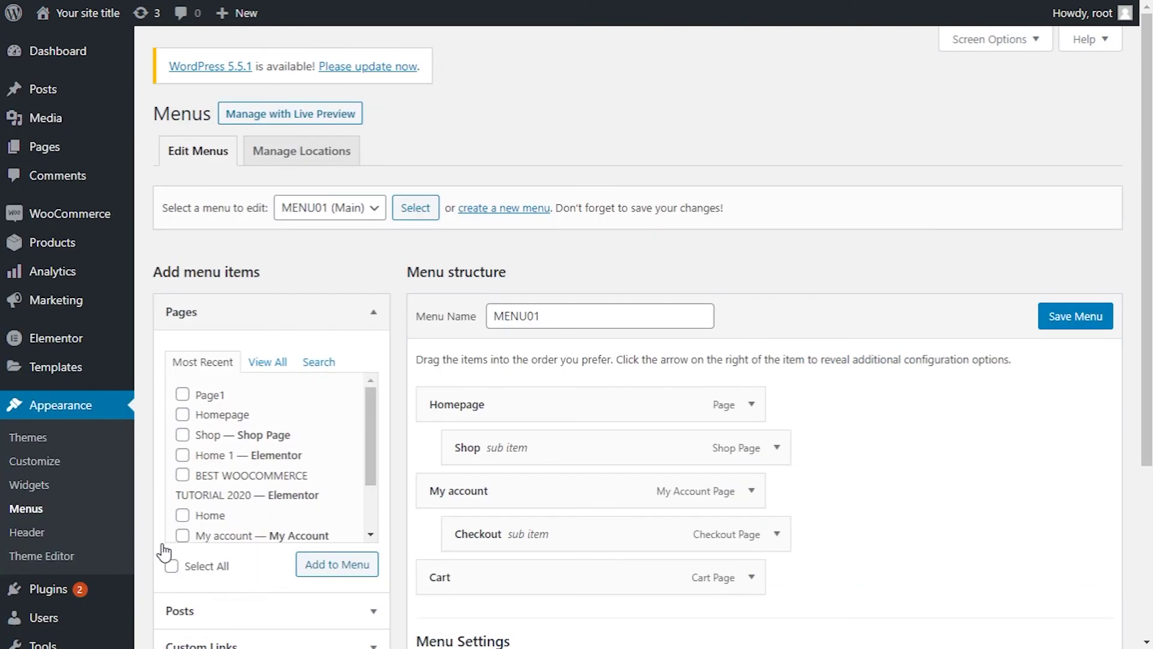
{"action": "left_click", "coordinate": [486, 208]}
{"action": "left_click", "coordinate": [598, 325]}
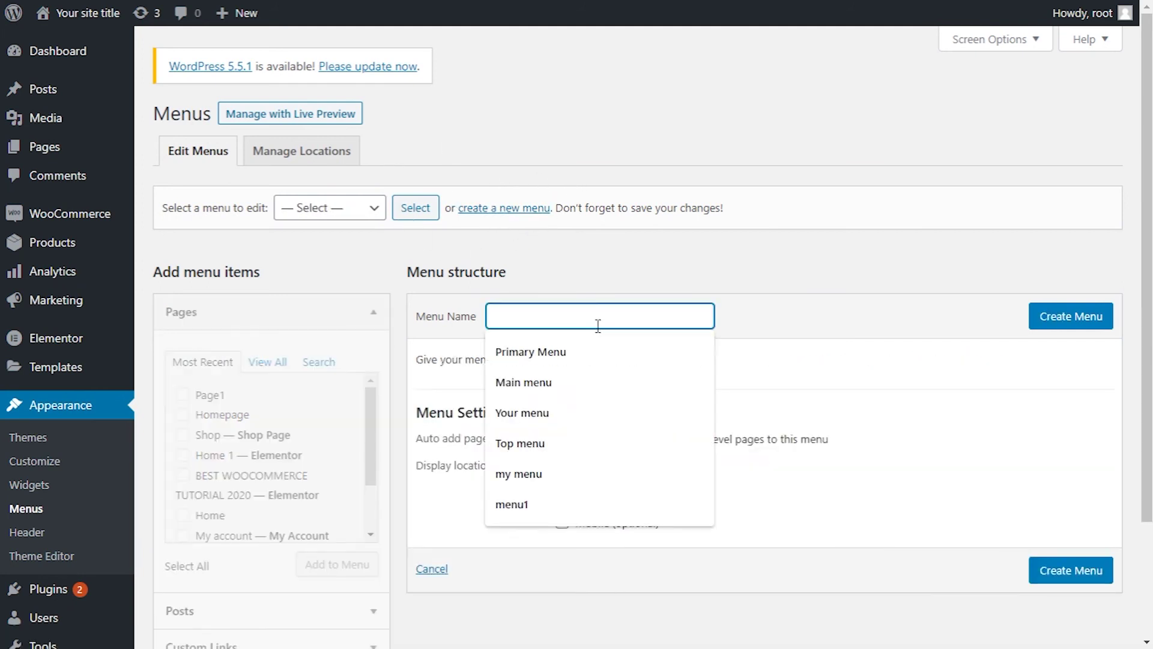
{"action": "type", "text": "Menu011"}
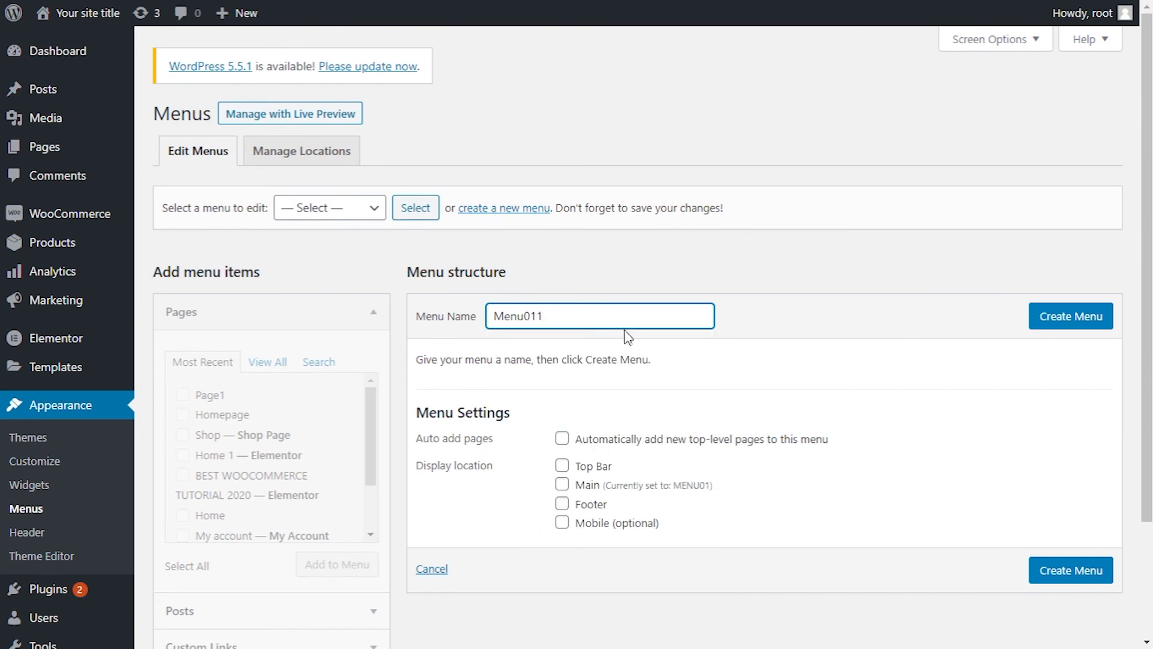
{"action": "left_click", "coordinate": [1052, 324]}
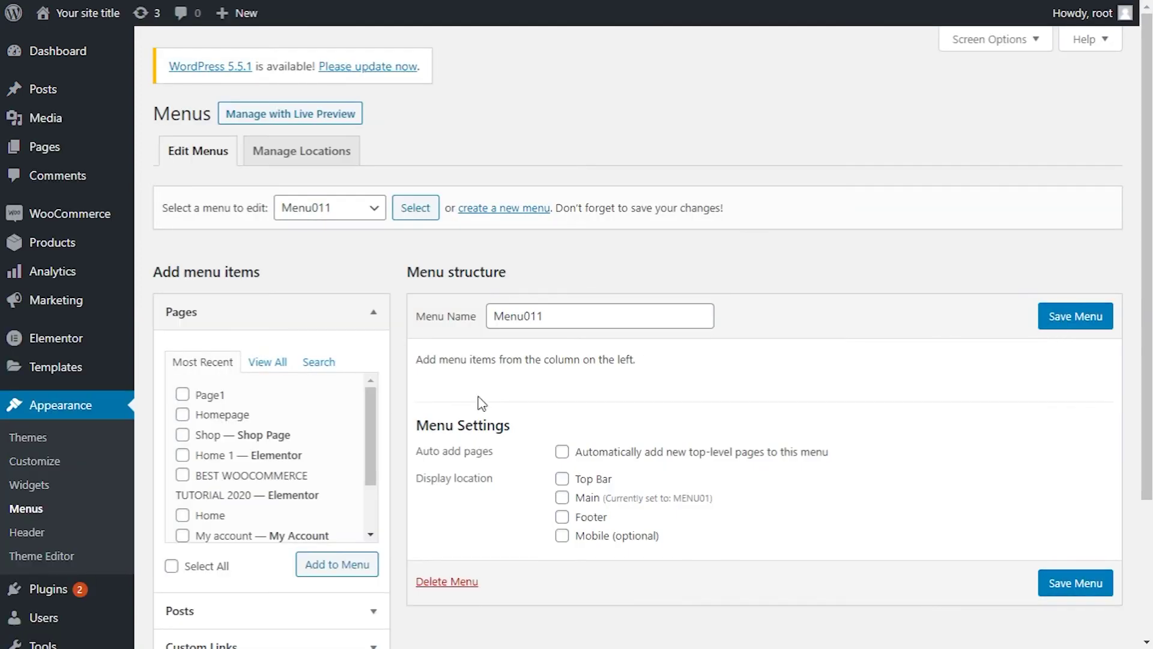
Add the pages Page1, Homepage, Shop, My account, Checkout and Cart to Menu011
{"action": "left_click_drag", "start_coordinate": [373, 420], "coordinate": [368, 503]}
{"action": "left_click", "coordinate": [182, 461]}
{"action": "left_click", "coordinate": [182, 501]}
{"action": "left_click", "coordinate": [182, 521]}
{"action": "left_click_drag", "start_coordinate": [366, 467], "coordinate": [367, 430]}
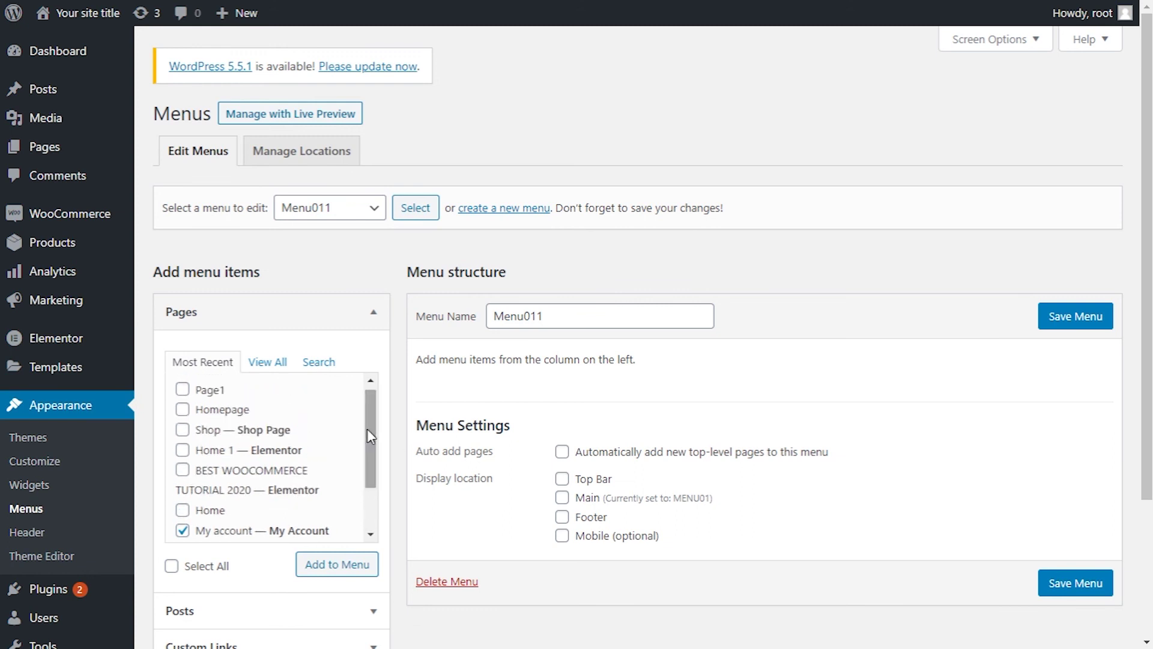
{"action": "left_click", "coordinate": [182, 430]}
{"action": "left_click", "coordinate": [182, 409]}
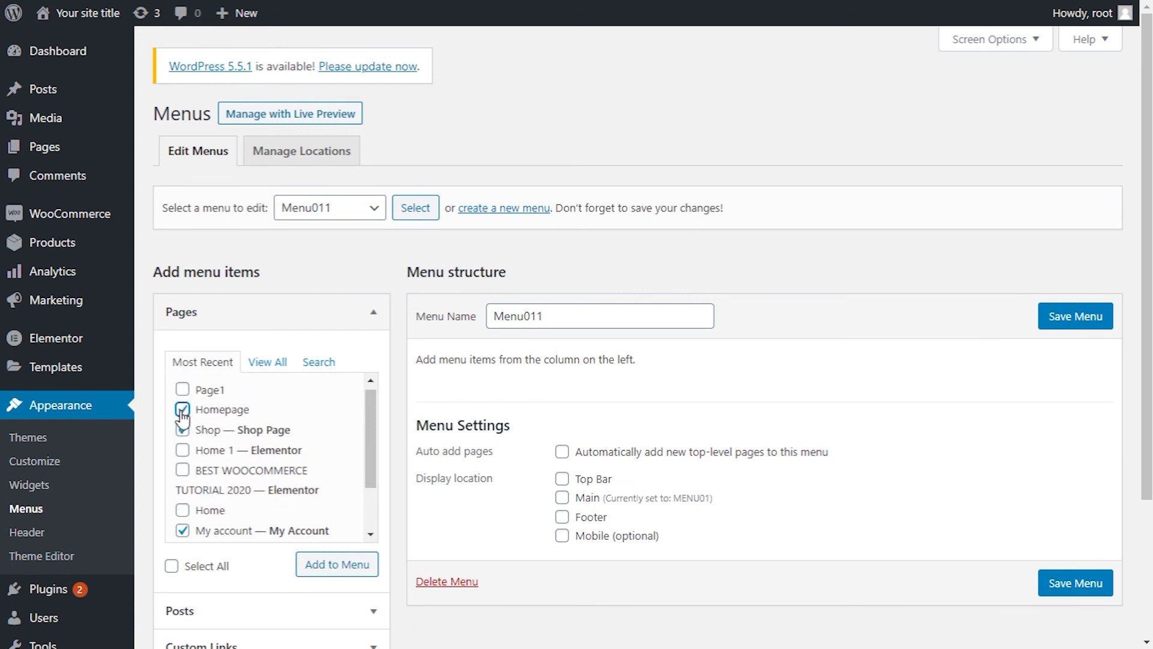
{"action": "left_click", "coordinate": [182, 390]}
{"action": "left_click", "coordinate": [334, 568]}
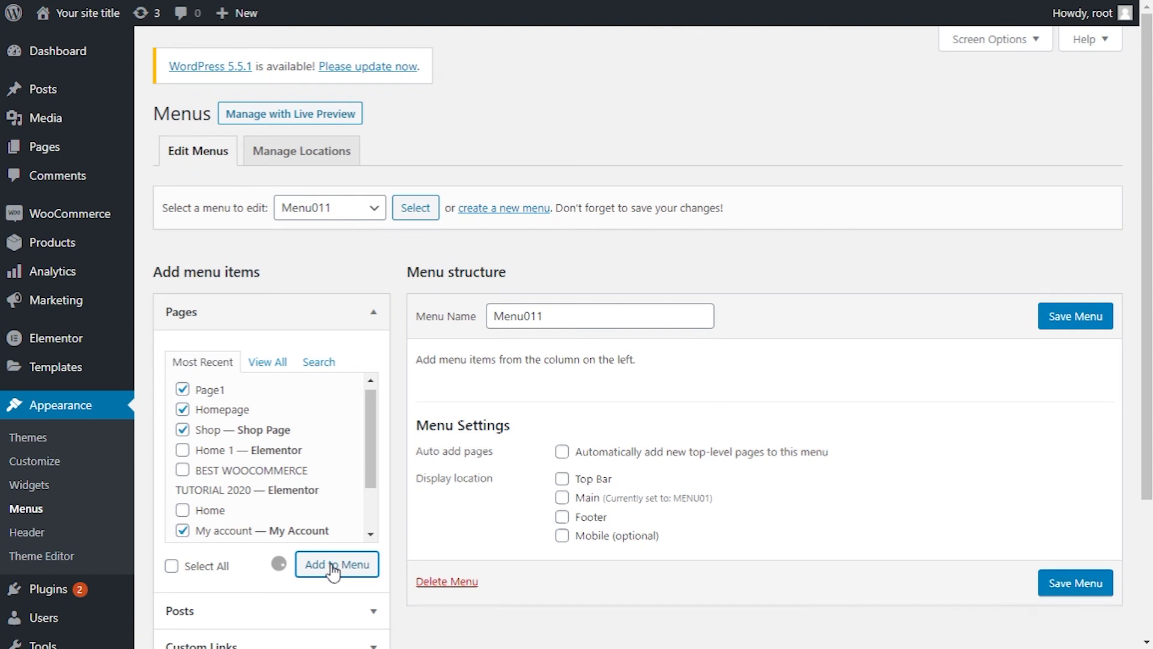
Nest Homepage under Page1, My account under Shop, and Cart under Checkout as sub items in the menu structure
{"action": "scroll", "coordinate": [780, 255], "scroll_direction": "down", "scroll_amount": 3}
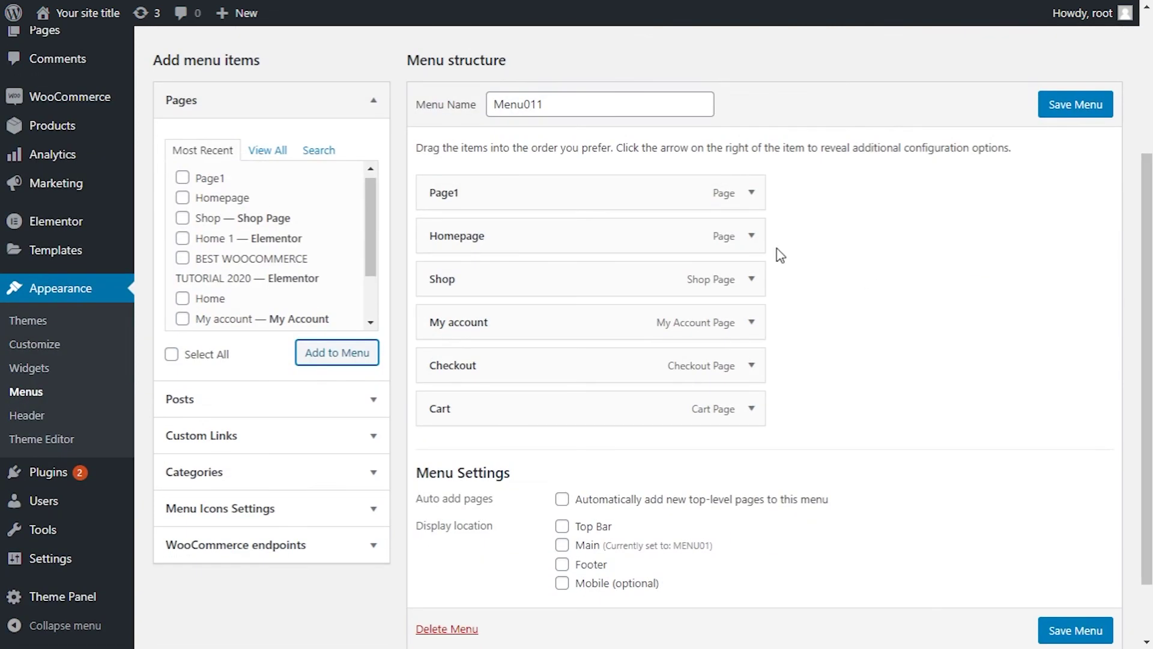
{"action": "left_click_drag", "start_coordinate": [483, 237], "coordinate": [509, 237]}
{"action": "left_click_drag", "start_coordinate": [471, 325], "coordinate": [490, 323]}
{"action": "left_click_drag", "start_coordinate": [476, 414], "coordinate": [522, 414]}
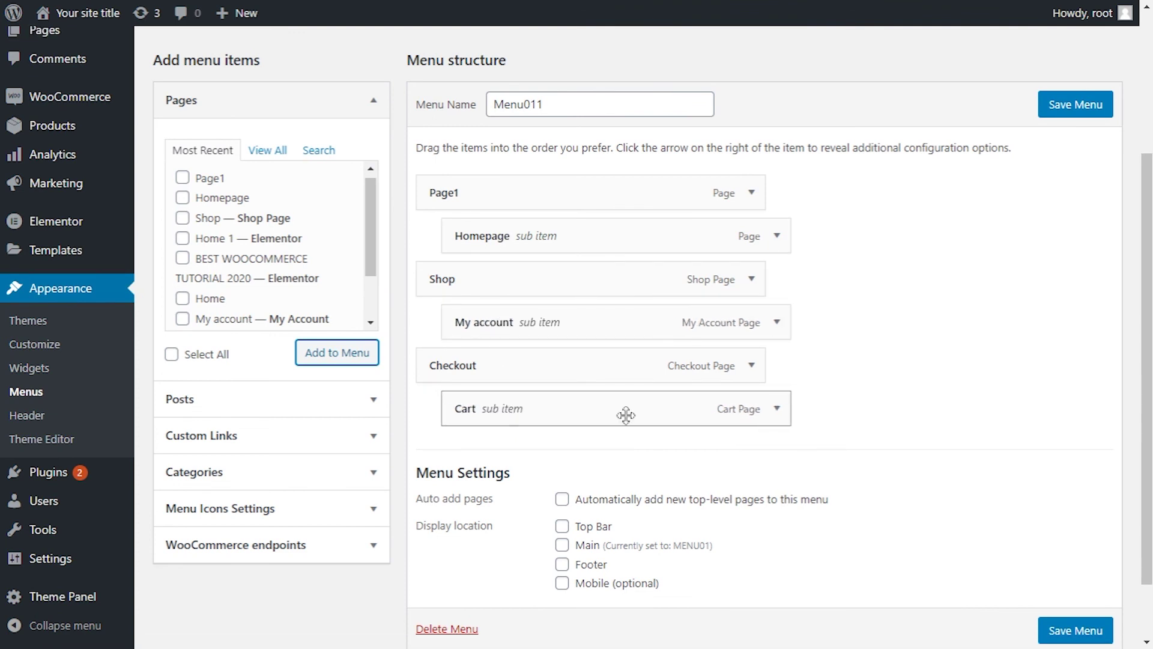
Save Menu011 with Main as its display location and visit the live site
{"action": "scroll", "coordinate": [1045, 408], "scroll_direction": "down", "scroll_amount": 1}
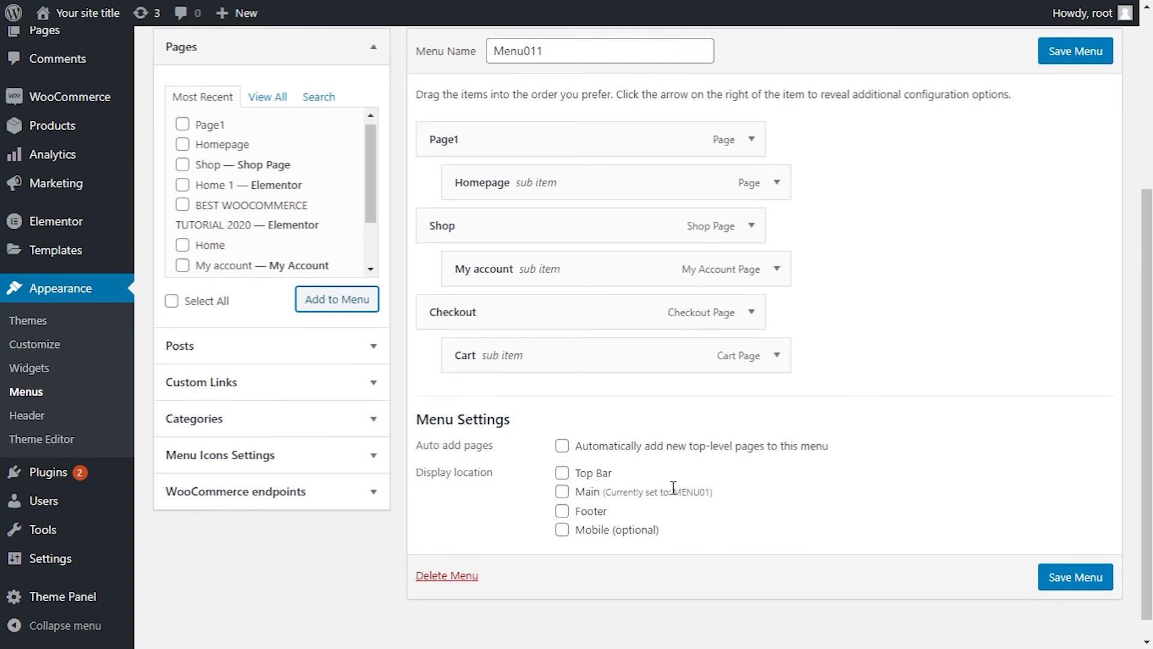
{"action": "left_click", "coordinate": [562, 491]}
{"action": "left_click", "coordinate": [1084, 581]}
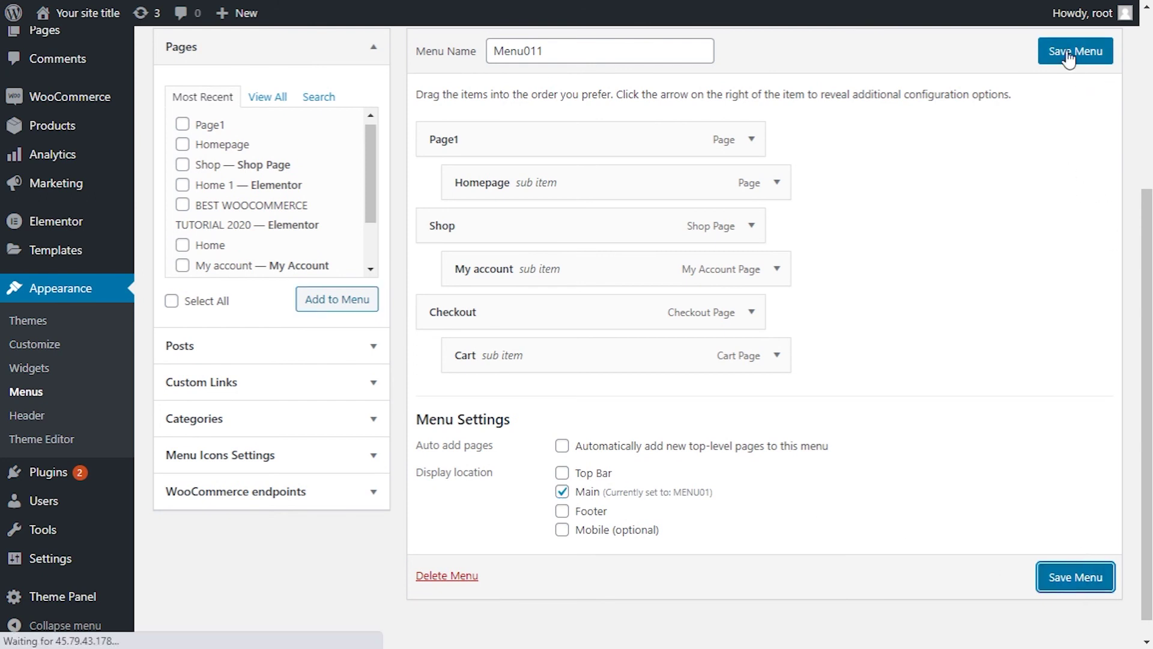
{"action": "mouse_move", "coordinate": [81, 12]}
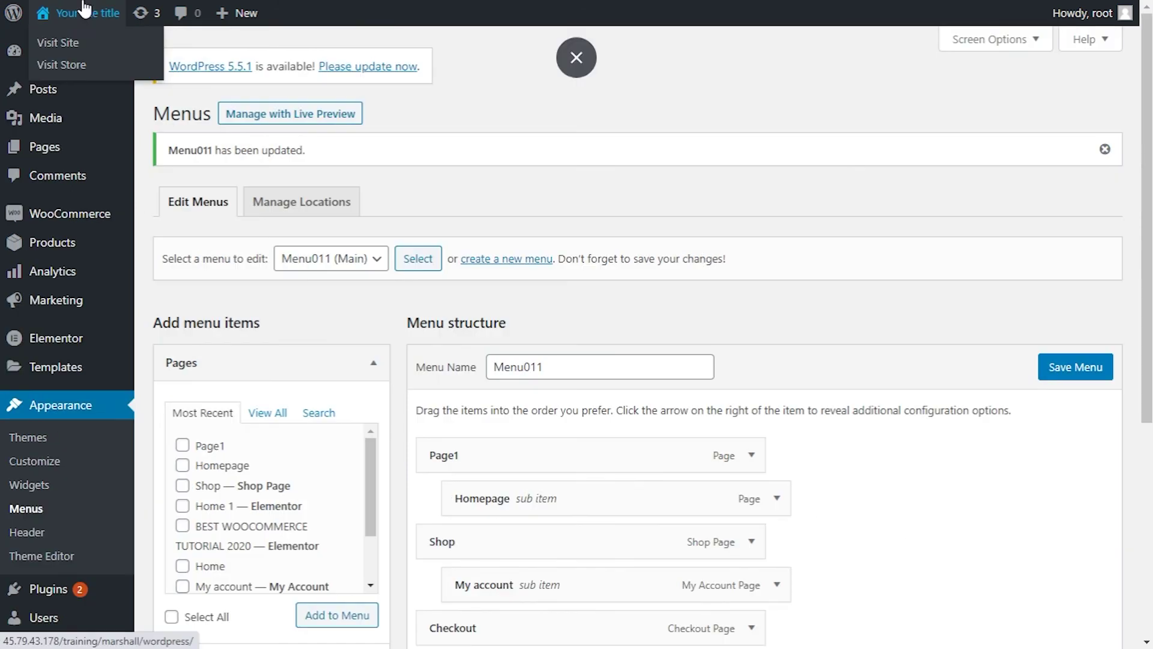
{"action": "left_click", "coordinate": [67, 48]}
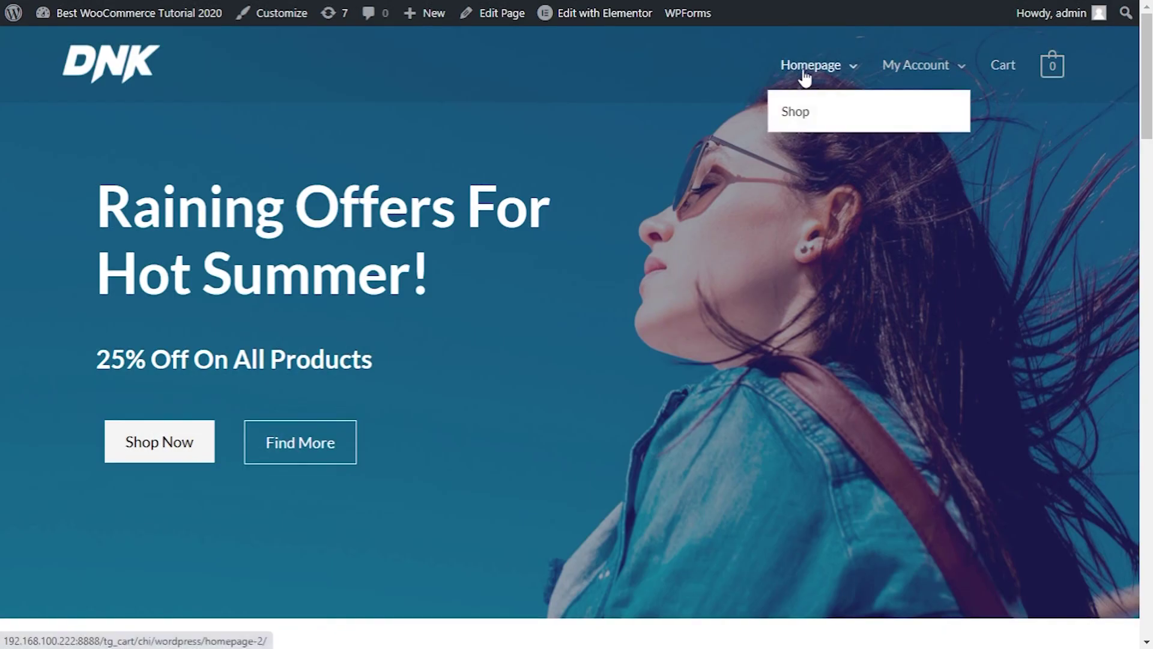